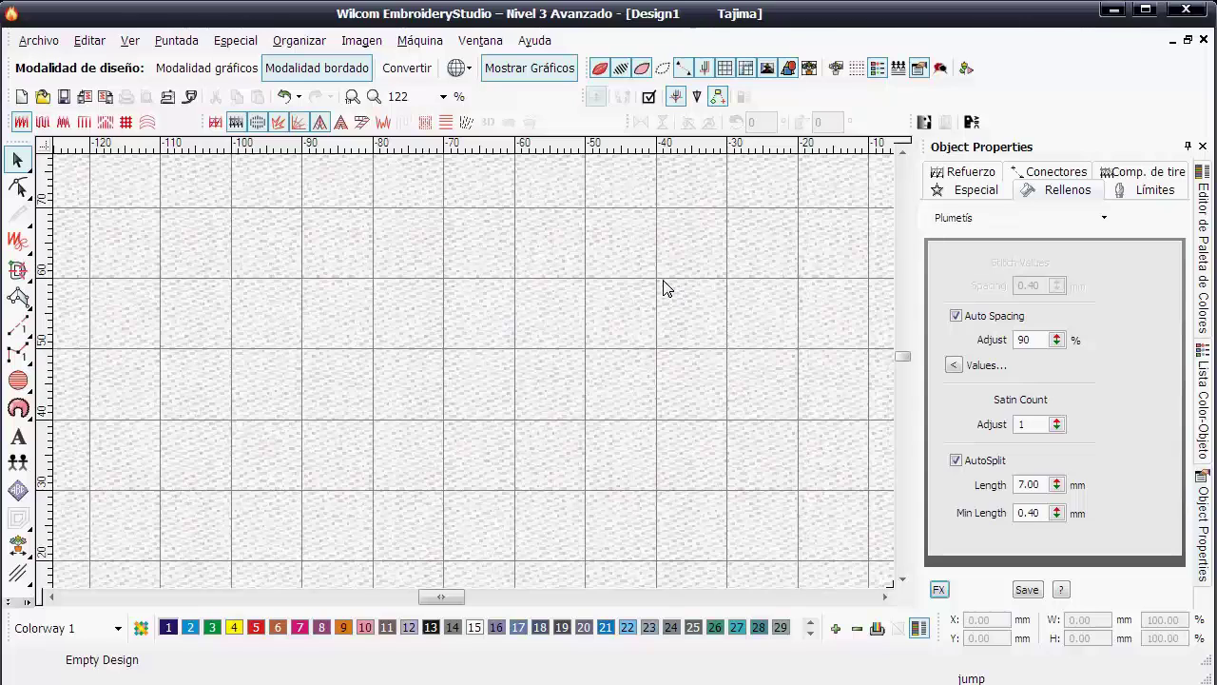
# - Add Block2 lettering with the person's name on the design area, generate its stitches, and assign colour 13
pyautogui.click(17, 439)
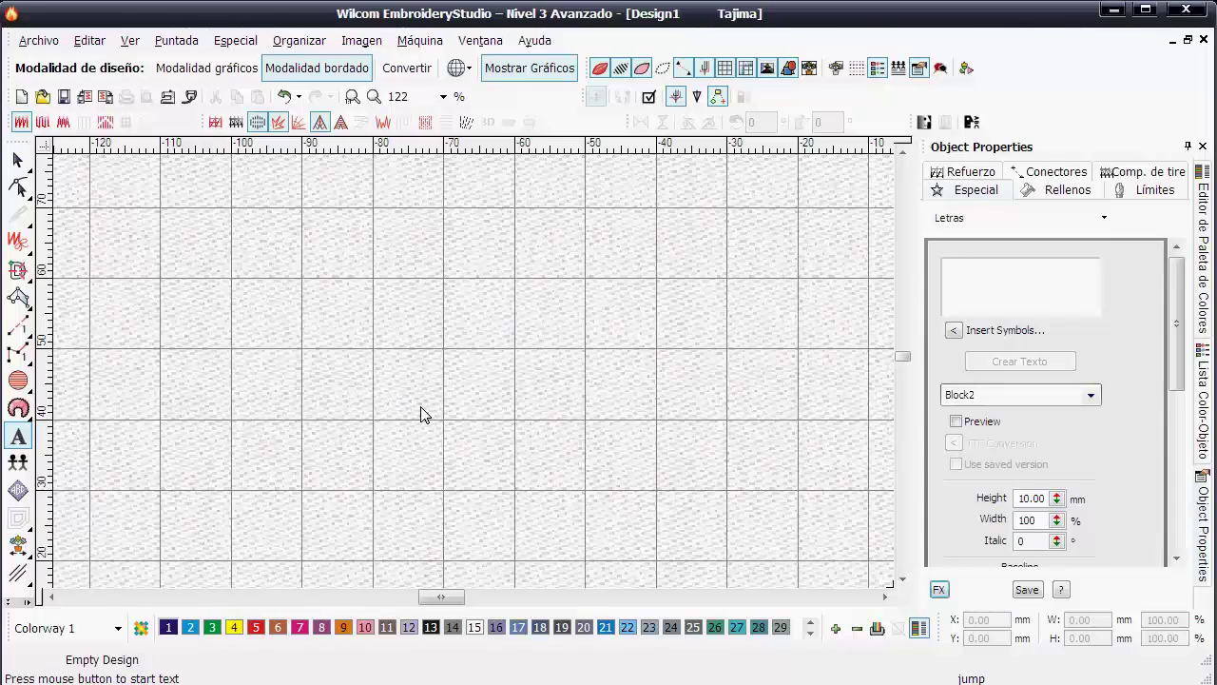
pyautogui.click(558, 349)
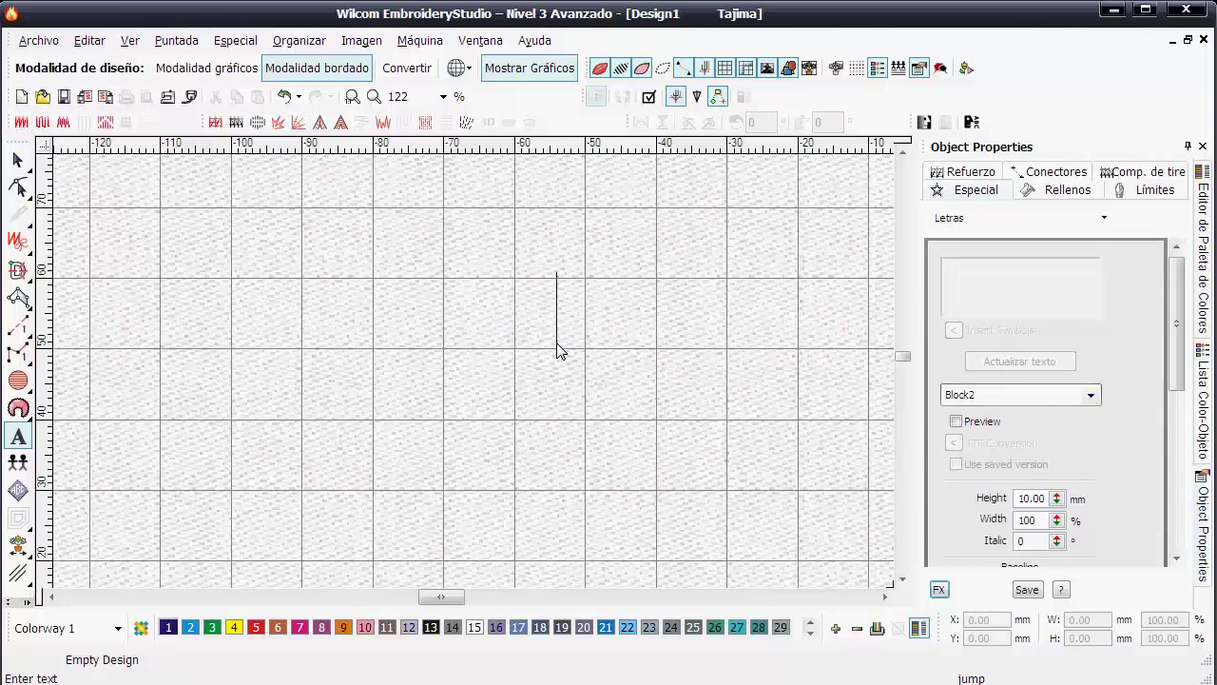
pyautogui.write('Re')
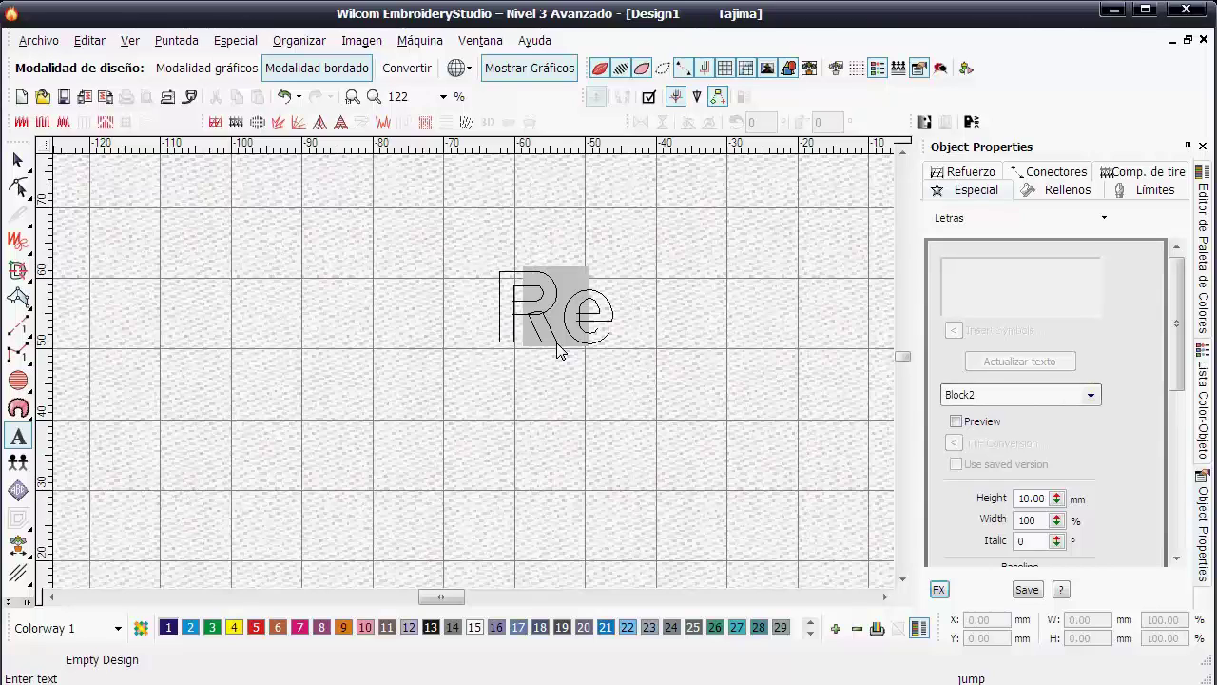
pyautogui.write('ne')
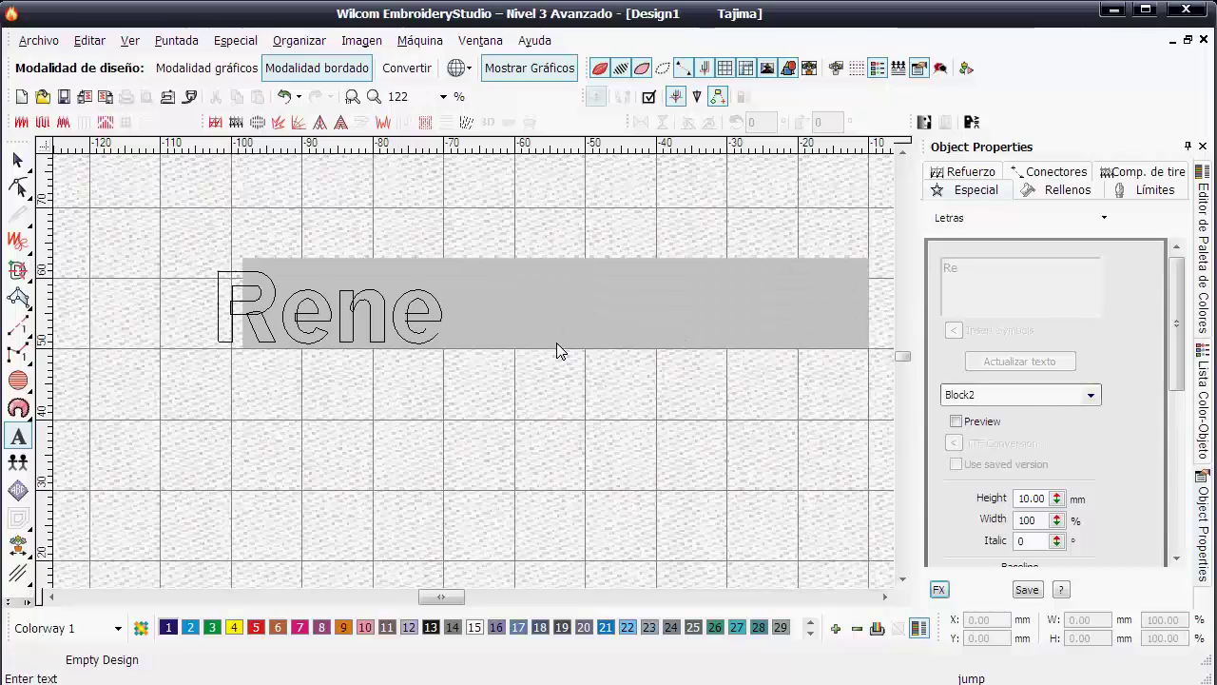
pyautogui.write('       Q')
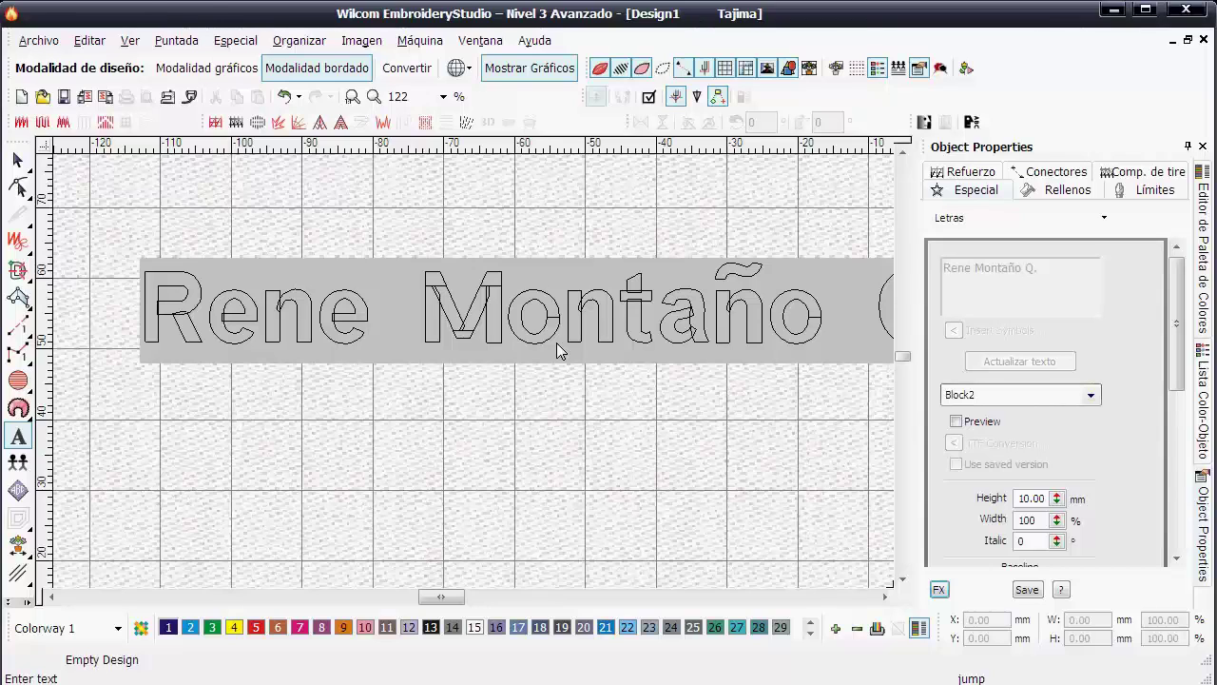
pyautogui.press('Return')
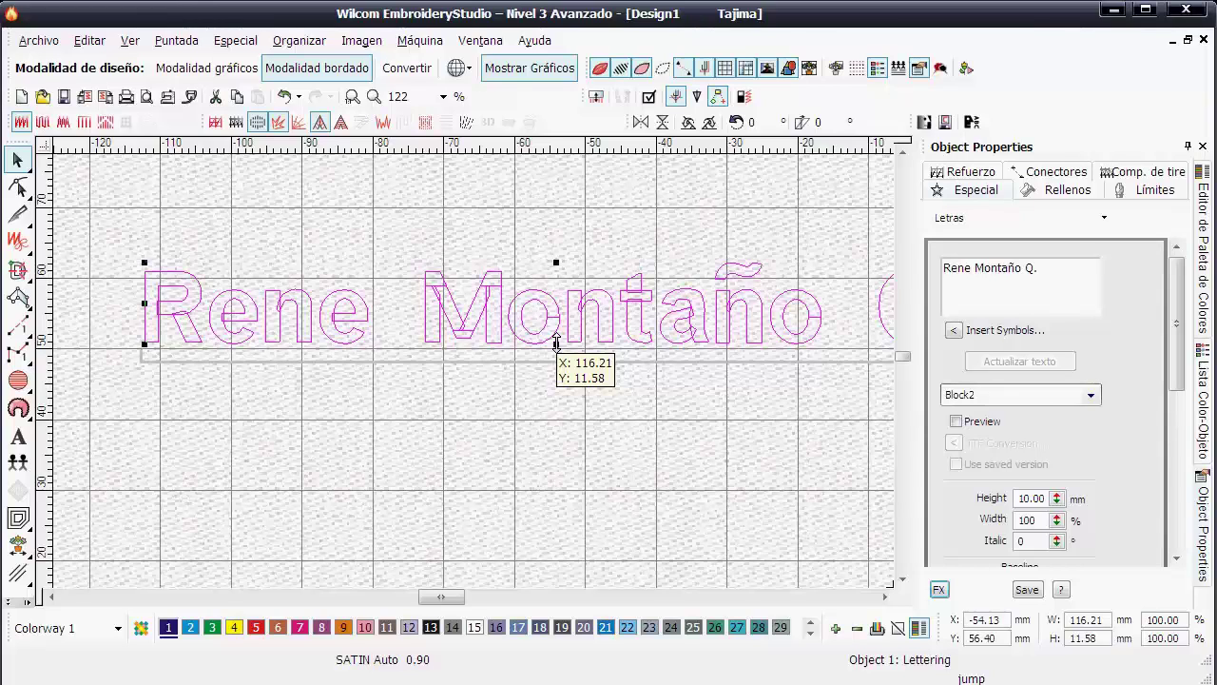
pyautogui.click(556, 342)
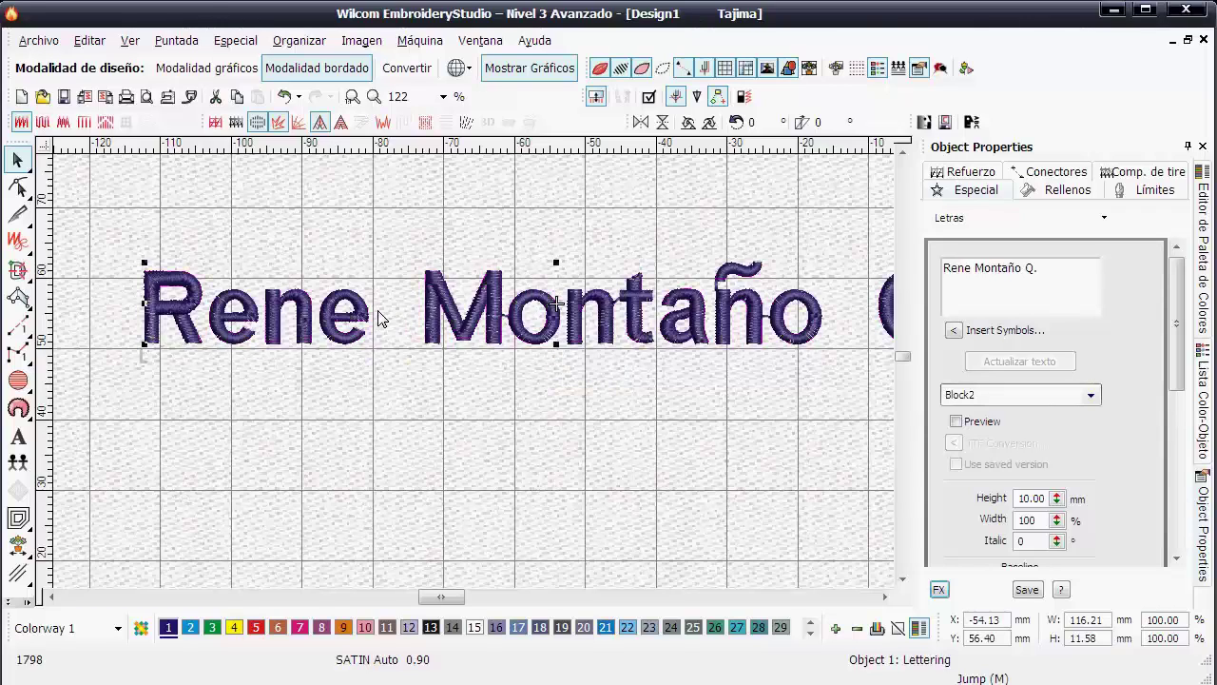
pyautogui.click(431, 626)
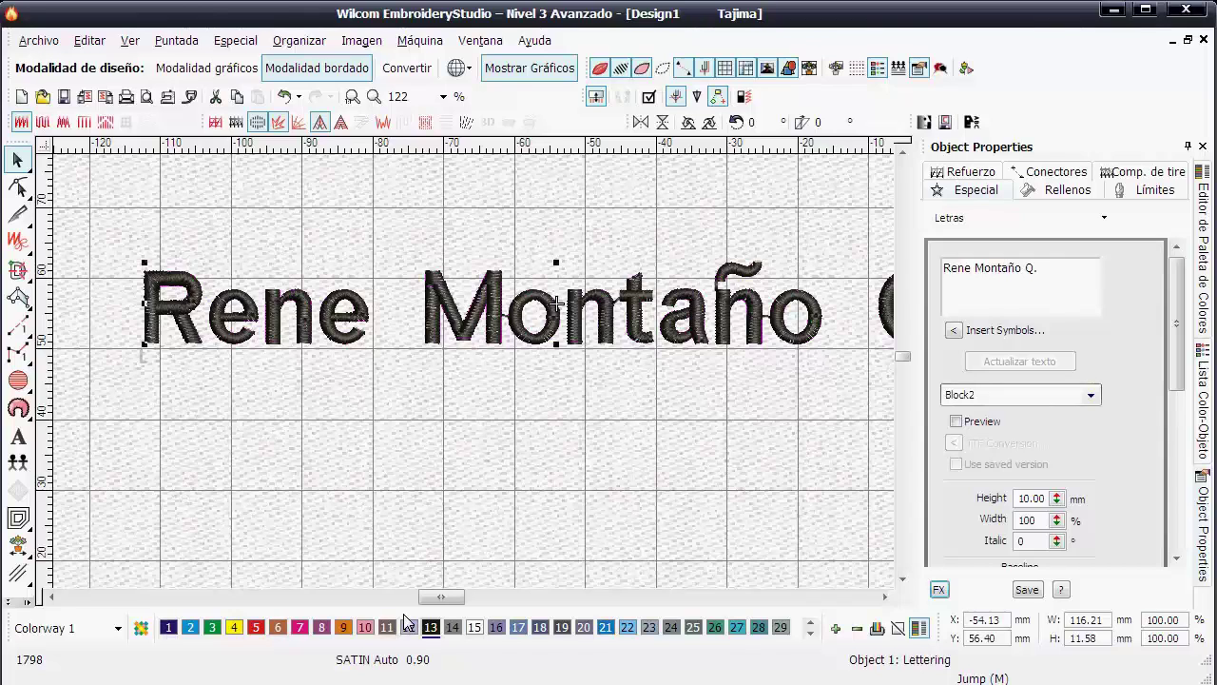
# - Resize the lettering object to an overall height of 8 mm and width of 90 mm
pyautogui.click(884, 596)
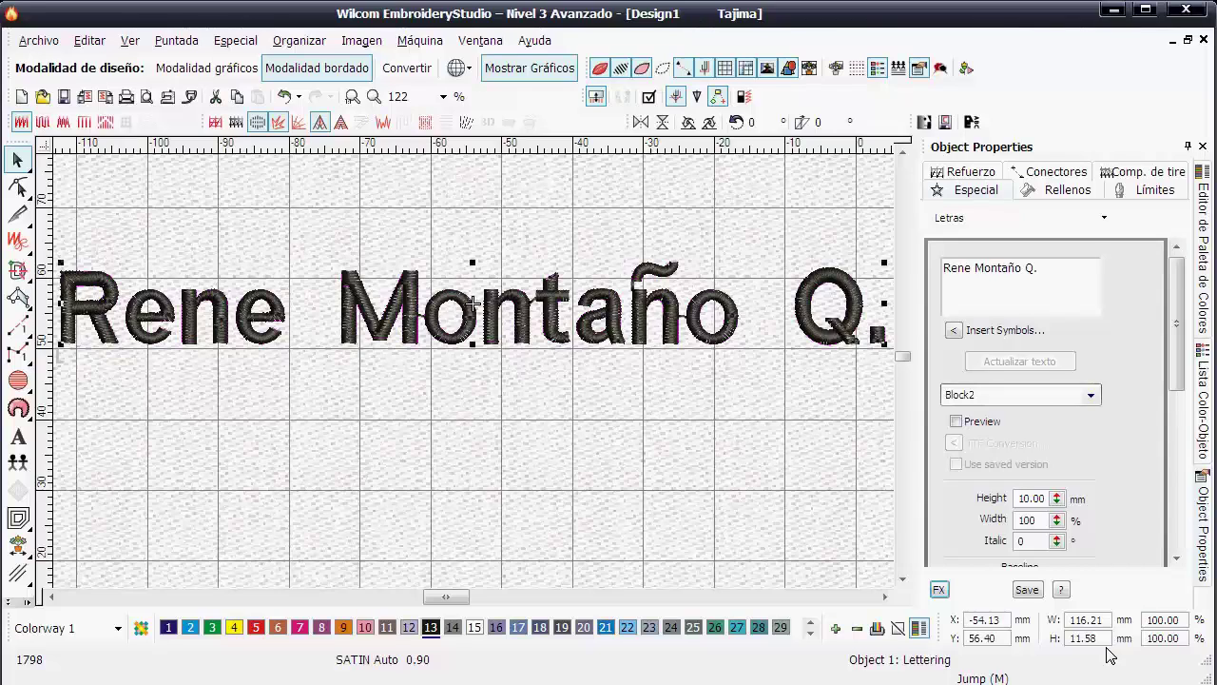
pyautogui.doubleClick(1055, 637)
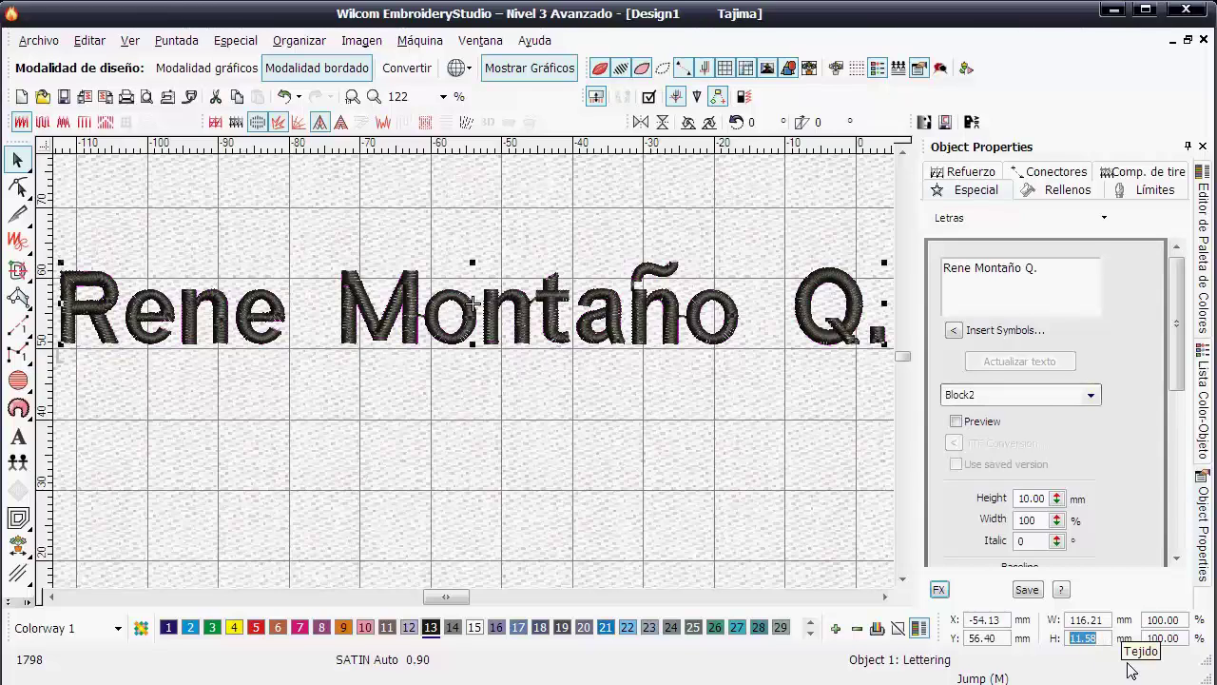
pyautogui.write('8')
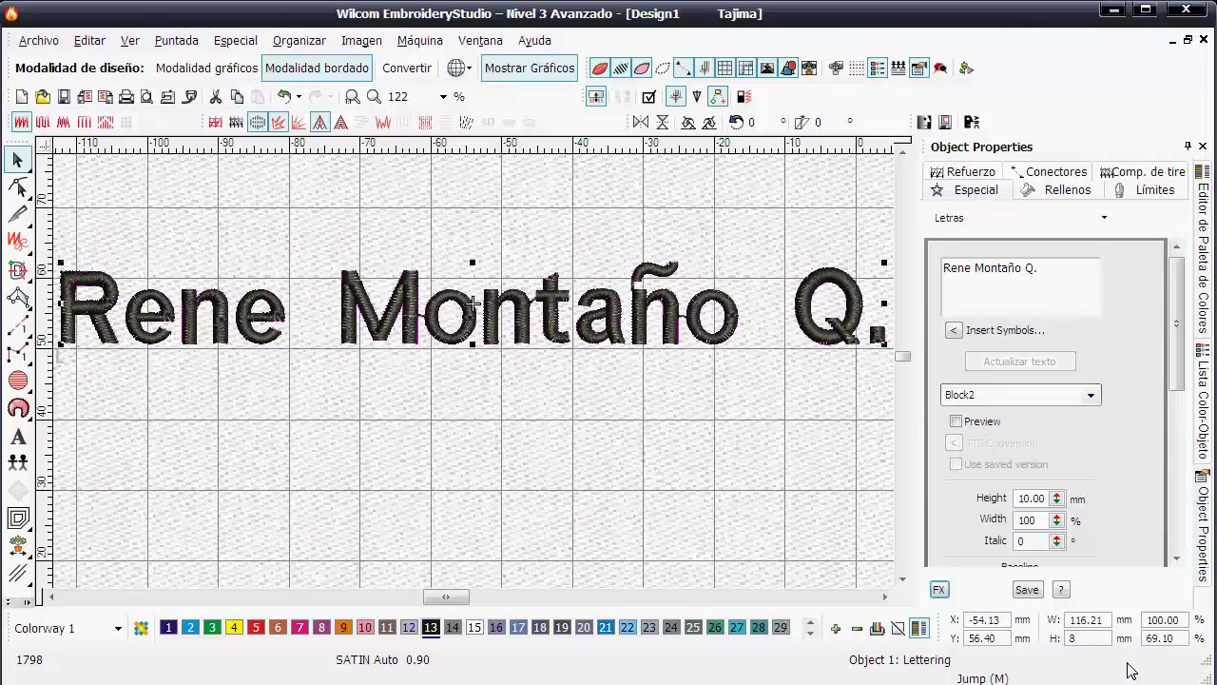
pyautogui.press('Return')
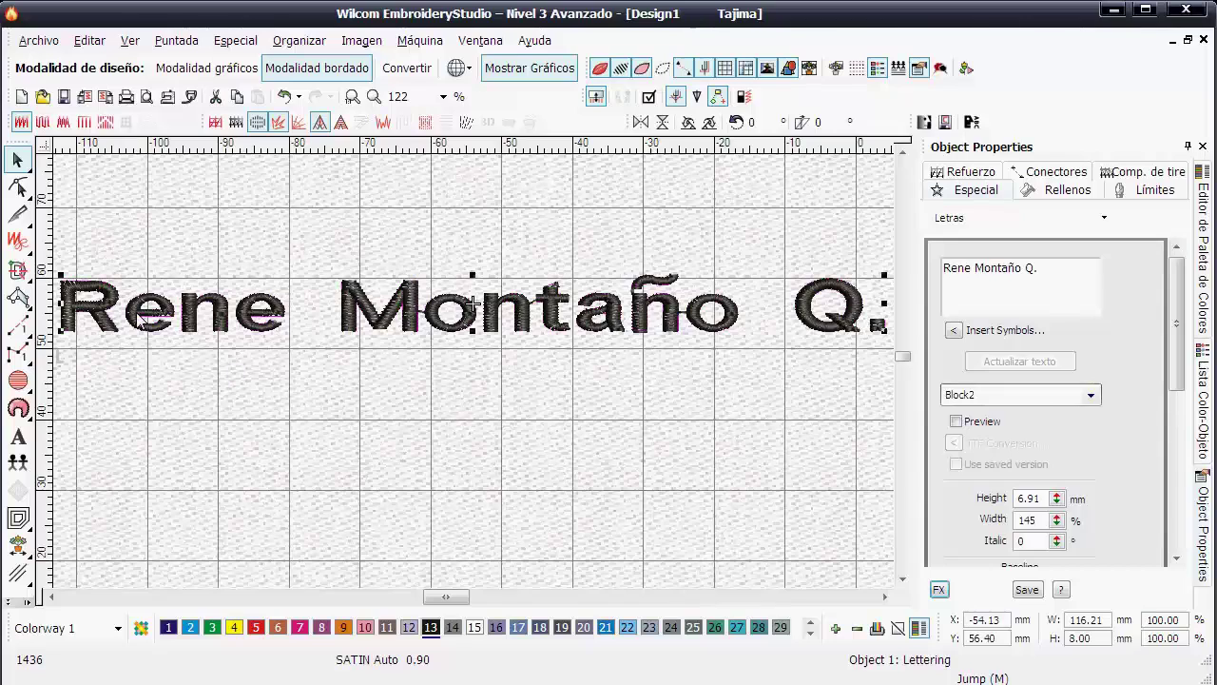
pyautogui.doubleClick(1101, 620)
pyautogui.write('90')
pyautogui.press('Return')
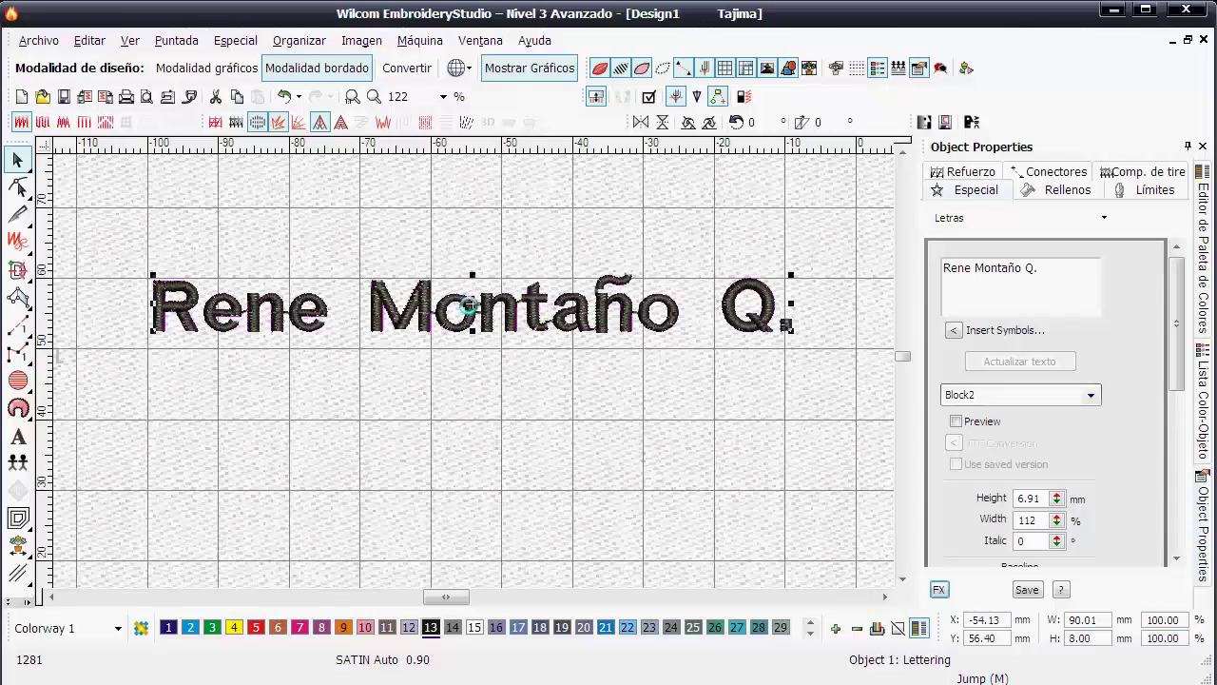
# - Duplicate the lettering and place the copy about 23 mm below the original
pyautogui.hotkey('ctrl', 'd')
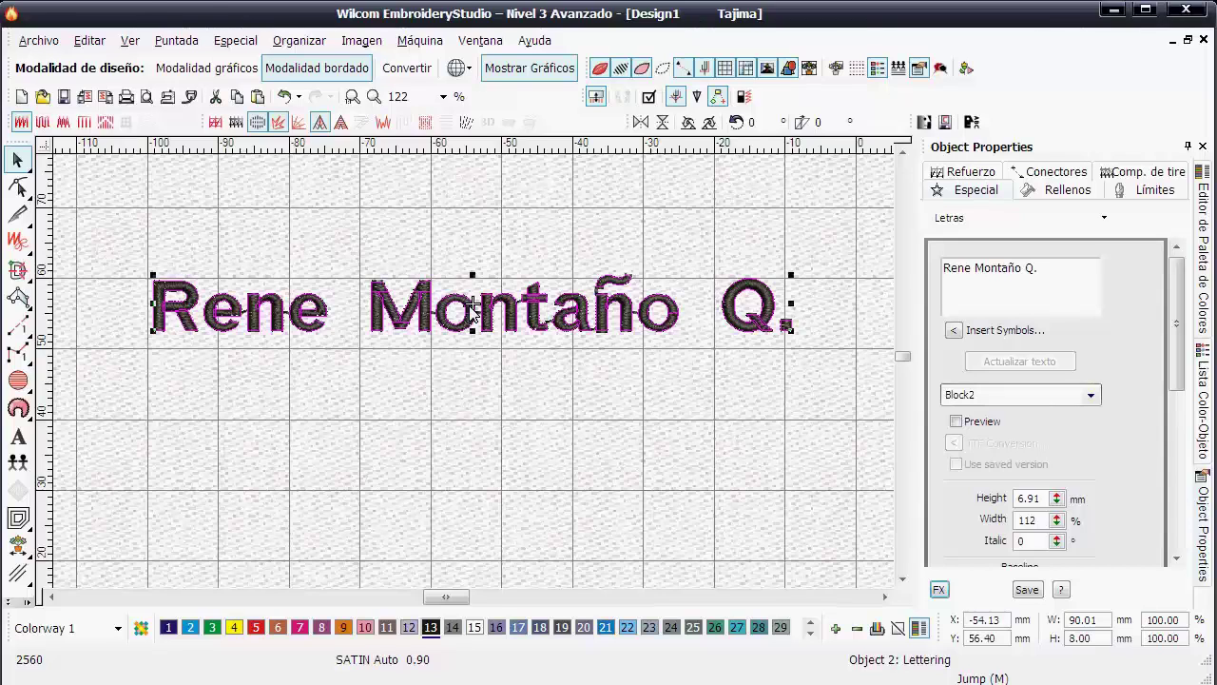
pyautogui.moveTo(472, 309); pyautogui.dragTo(473, 366)
pyautogui.moveTo(473, 430); pyautogui.dragTo(474, 478)
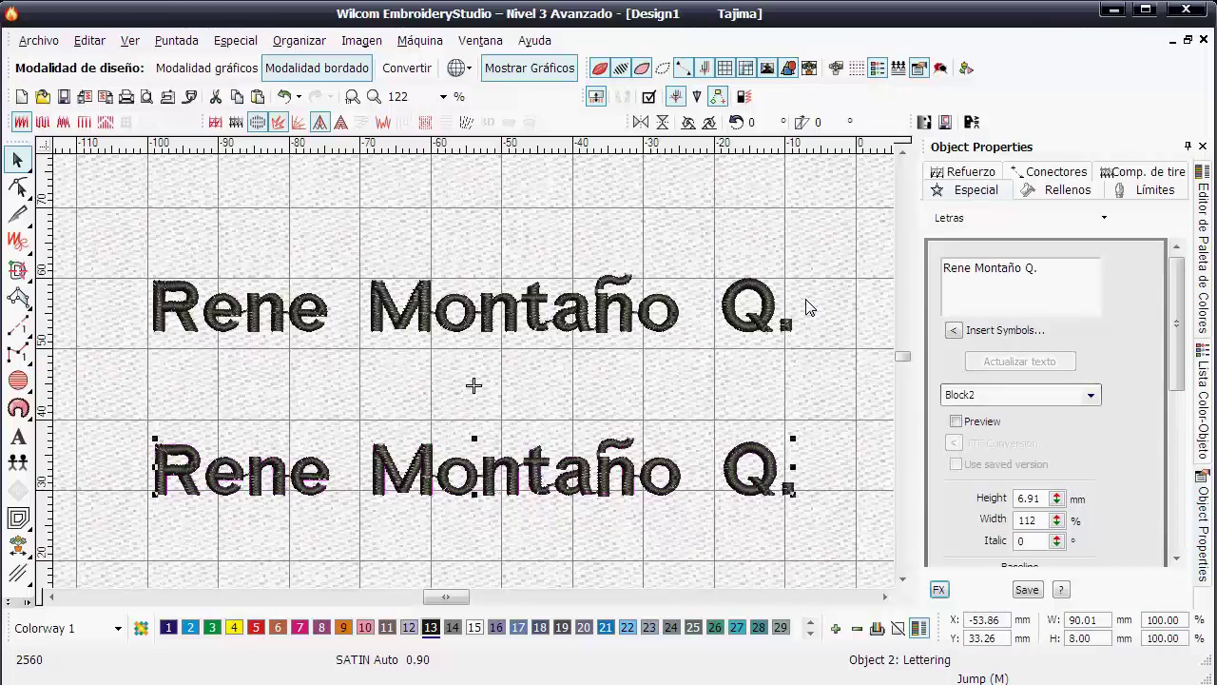
# - Enable Column Width compensation on the upper lettering and set it to 0.50 mm
pyautogui.click(639, 316)
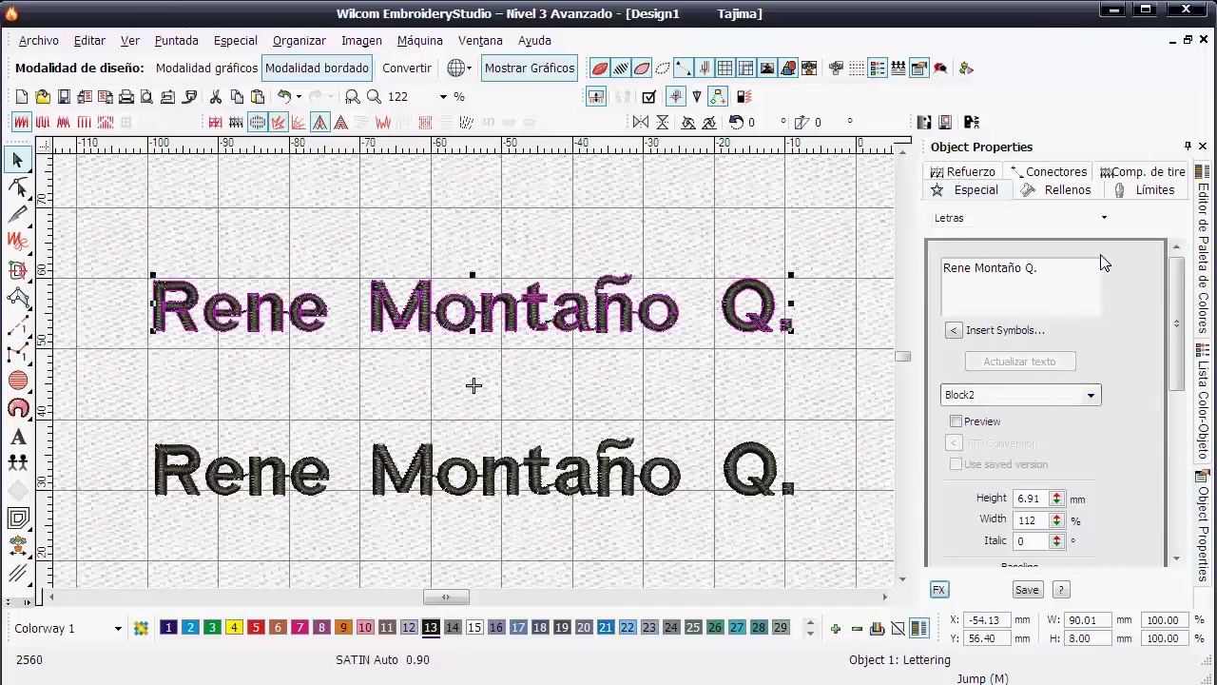
pyautogui.click(1144, 178)
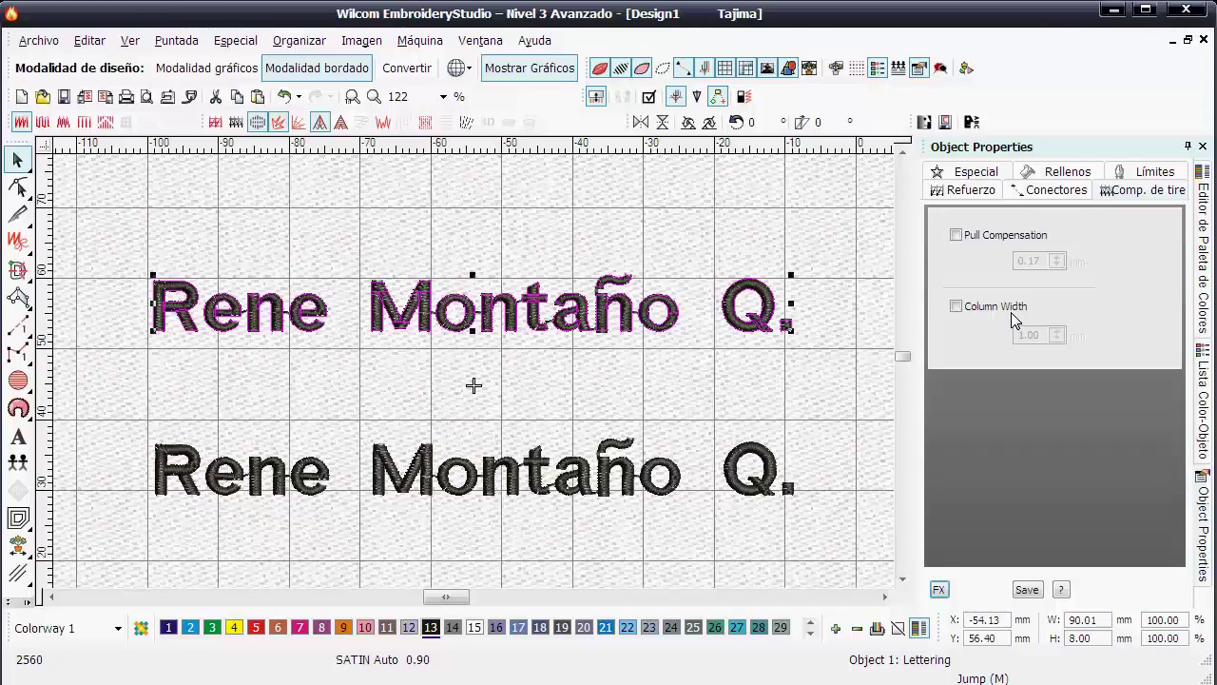
pyautogui.click(956, 307)
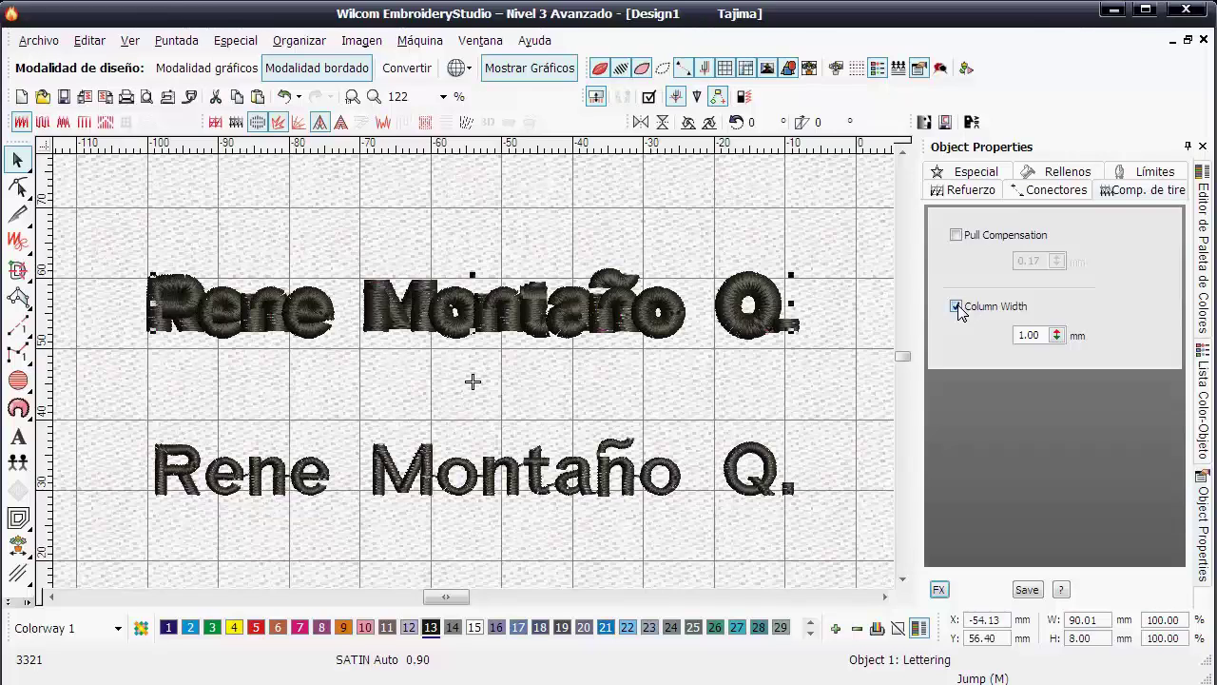
pyautogui.click(1057, 339)
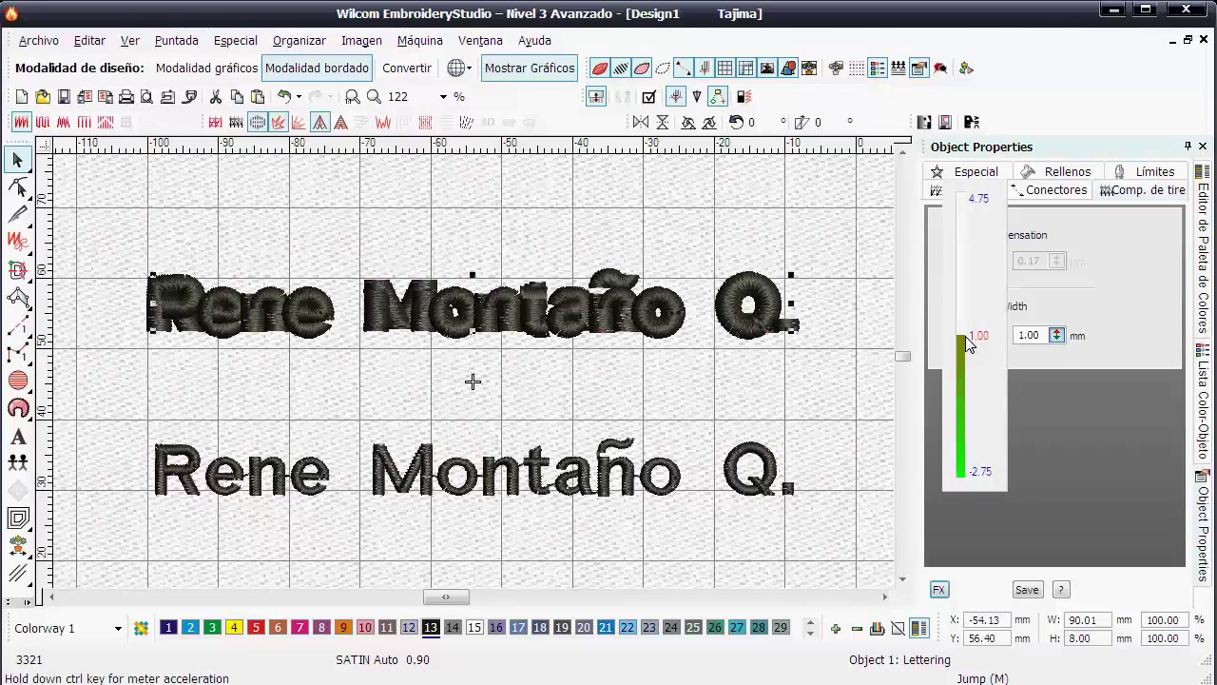
pyautogui.moveTo(966, 336); pyautogui.dragTo(966, 362)
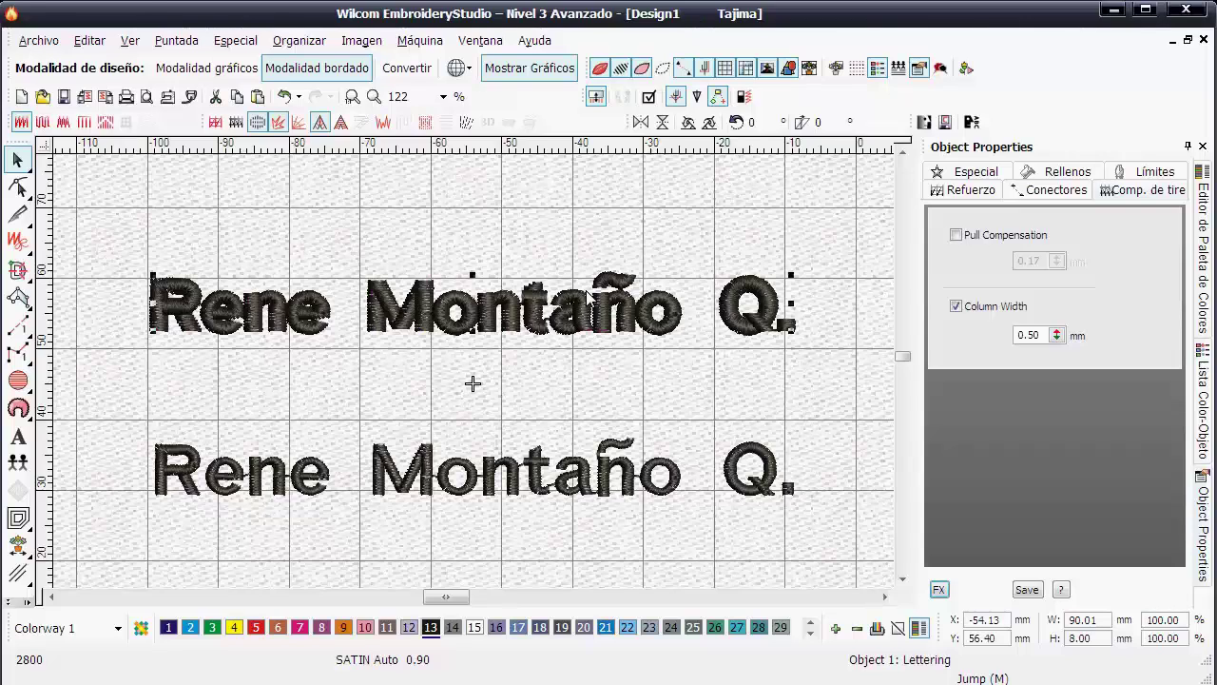
# - Delete the upper, thickened lettering and select the remaining copy
pyautogui.press('Delete')
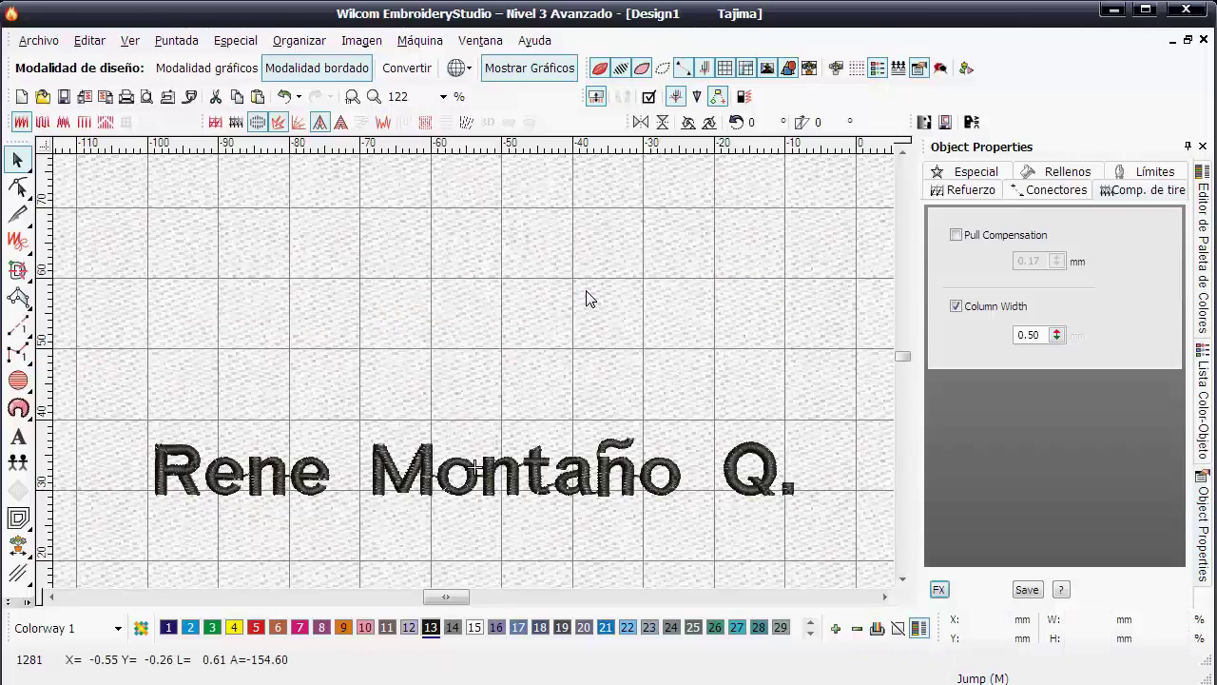
pyautogui.click(756, 470)
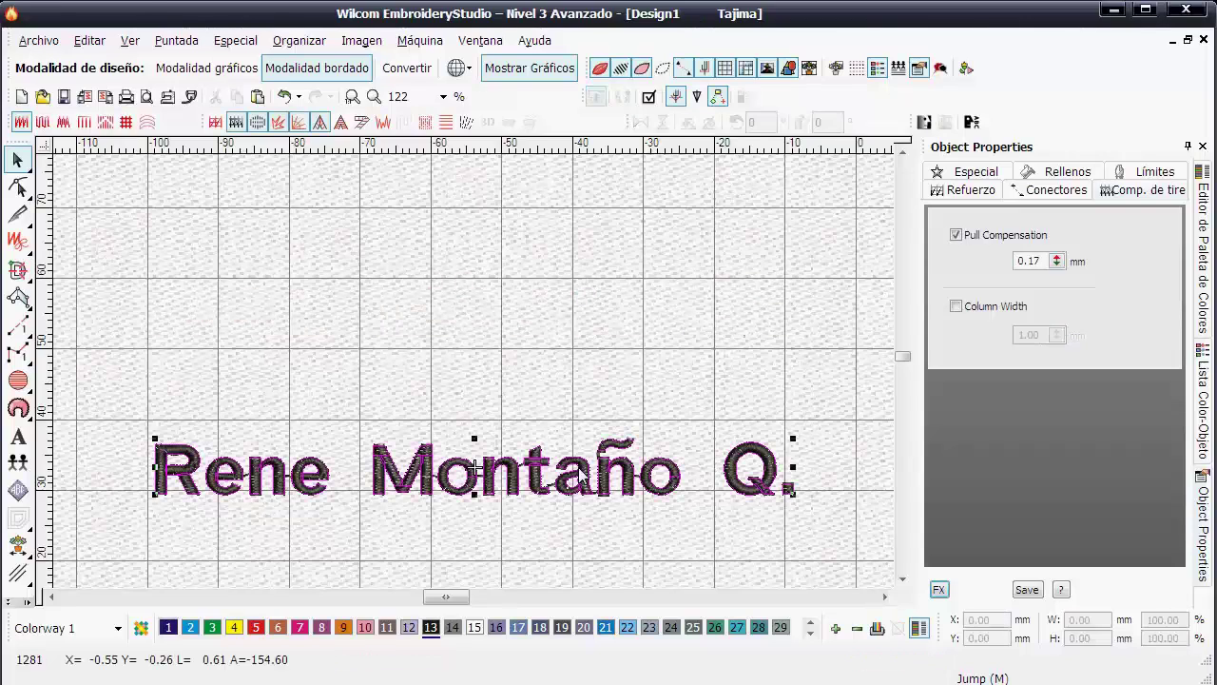
pyautogui.click(906, 584)
pyautogui.click(906, 583)
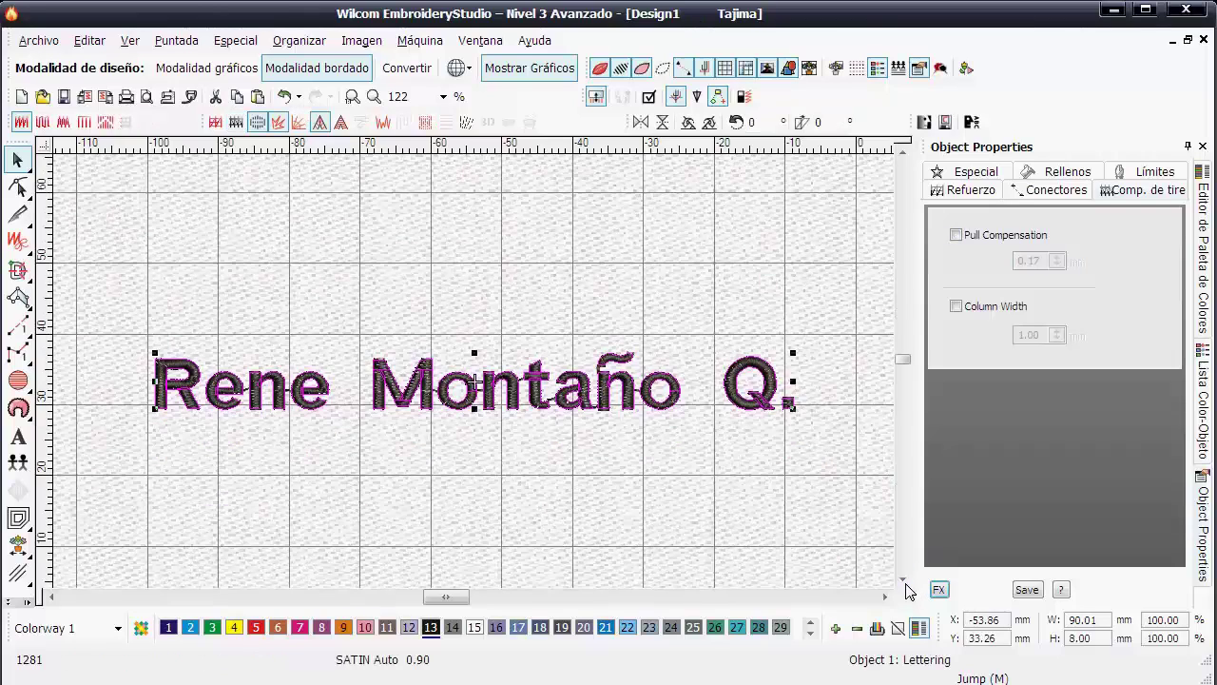
# - Turn on the font preview and change the remaining lettering's font to Script3
pyautogui.click(956, 176)
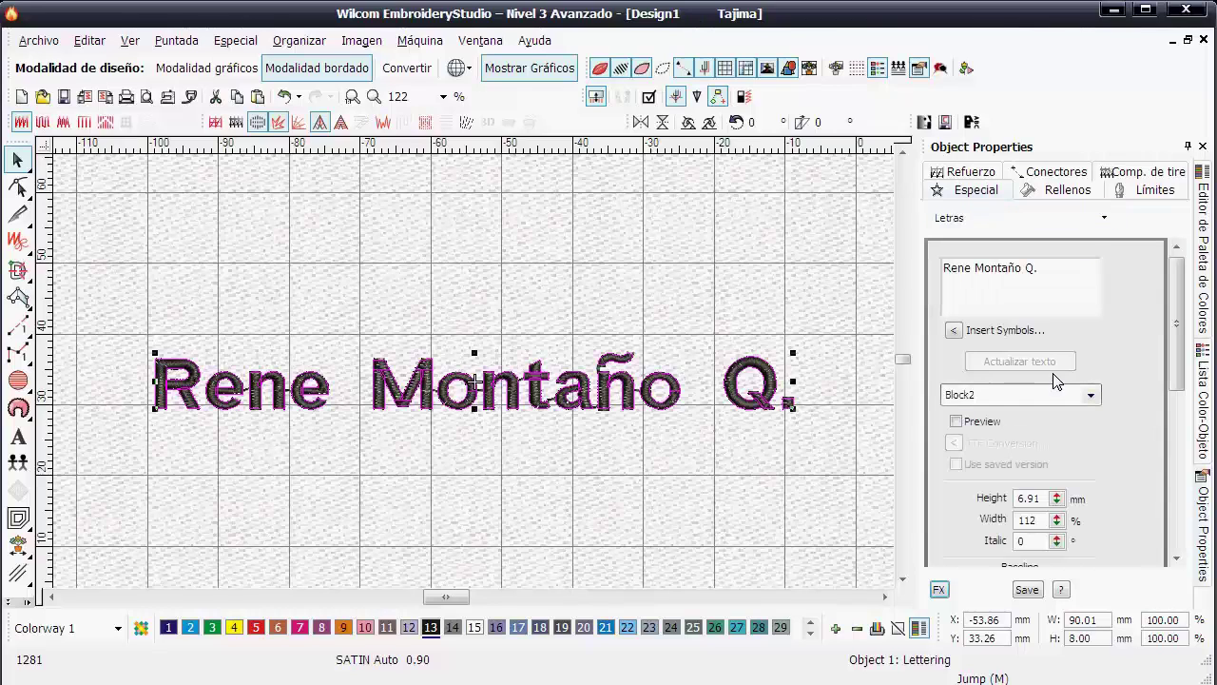
pyautogui.click(957, 422)
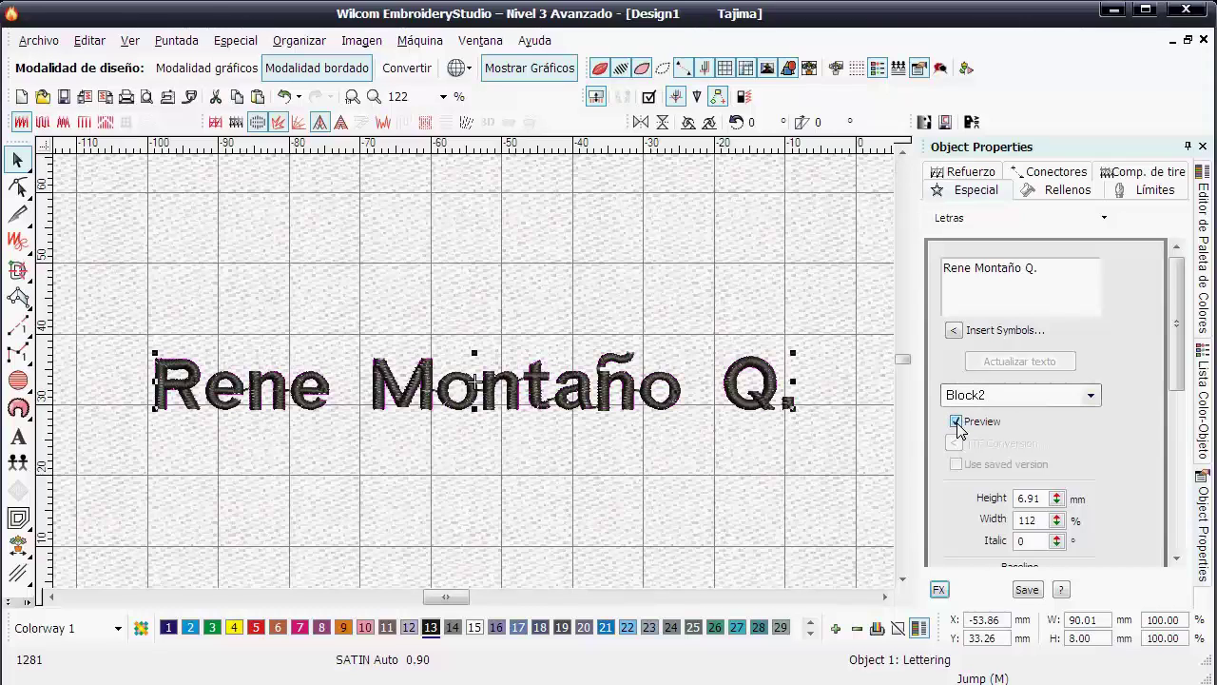
pyautogui.click(1092, 397)
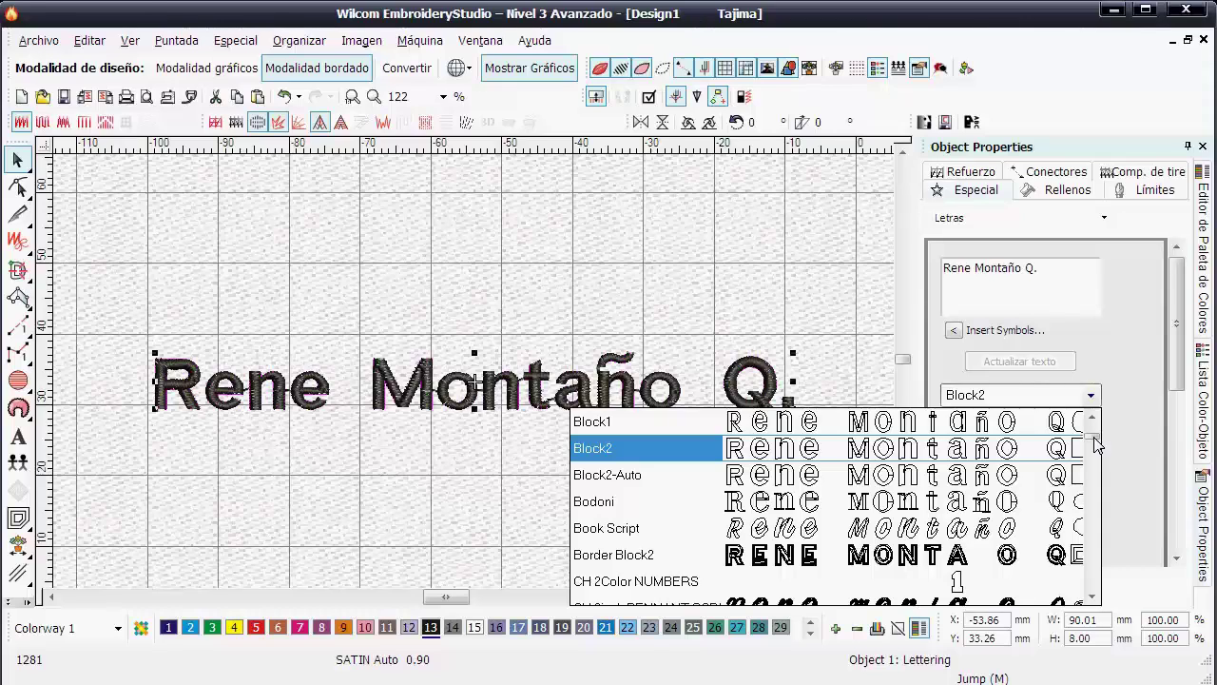
pyautogui.scroll(-5, 1098, 447)
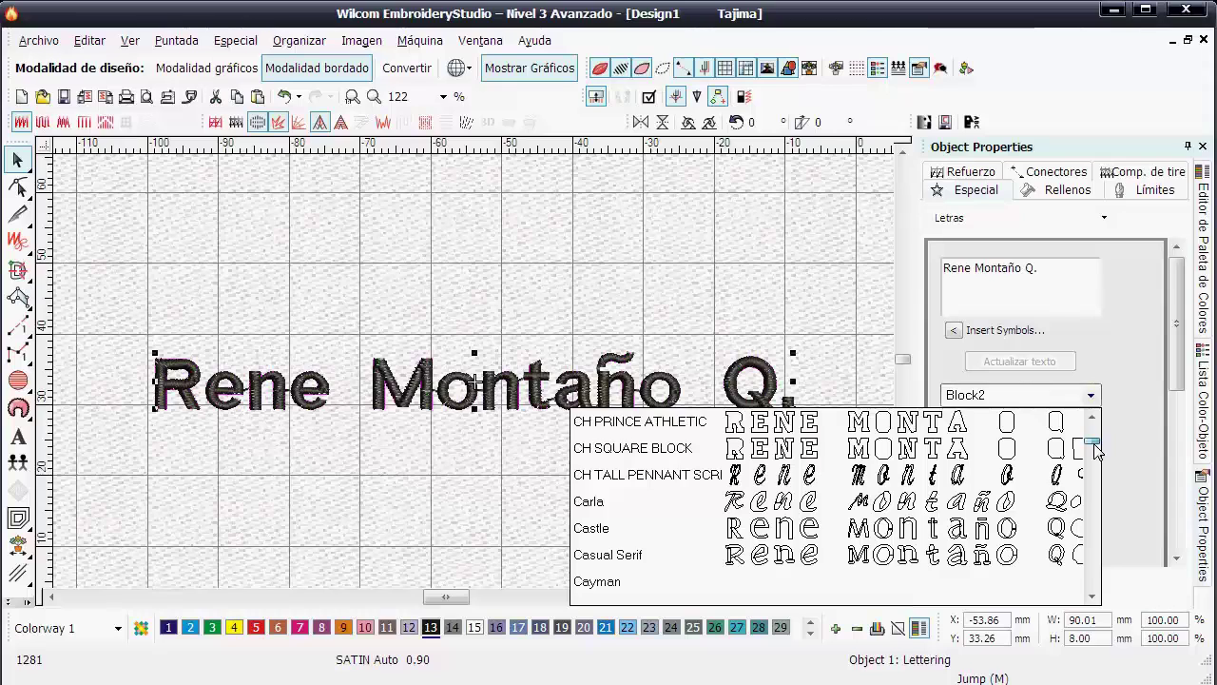
pyautogui.scroll(-2, 1096, 458)
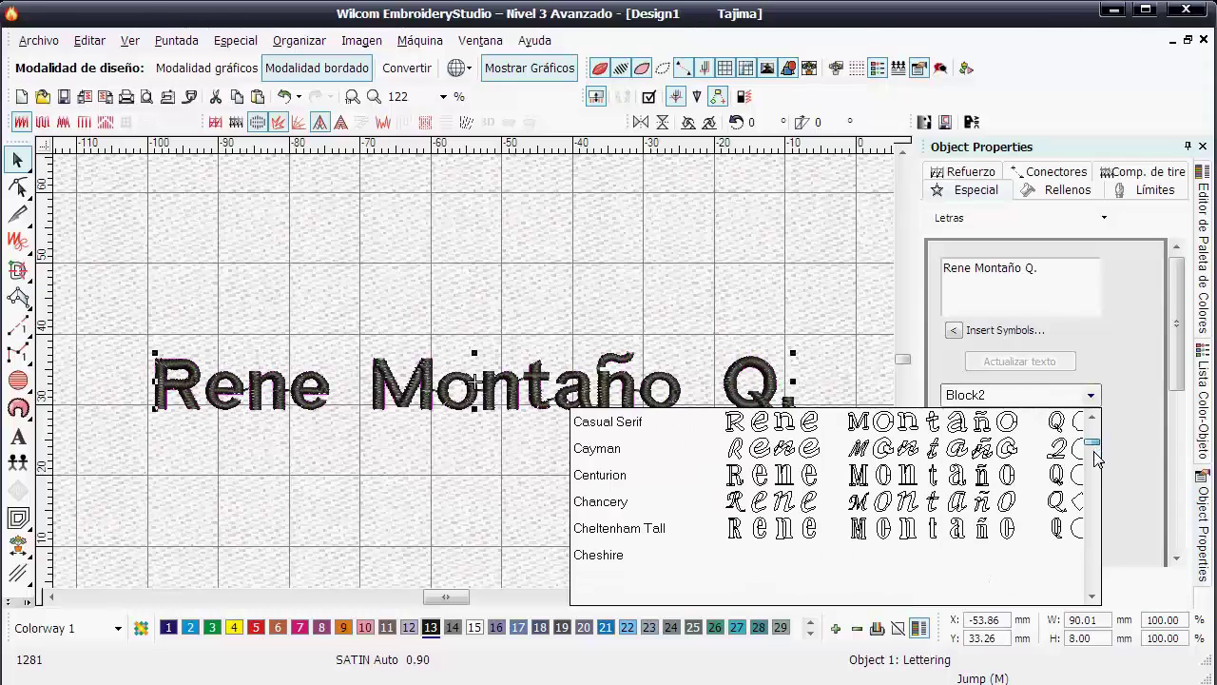
pyautogui.scroll(-3, 1095, 458)
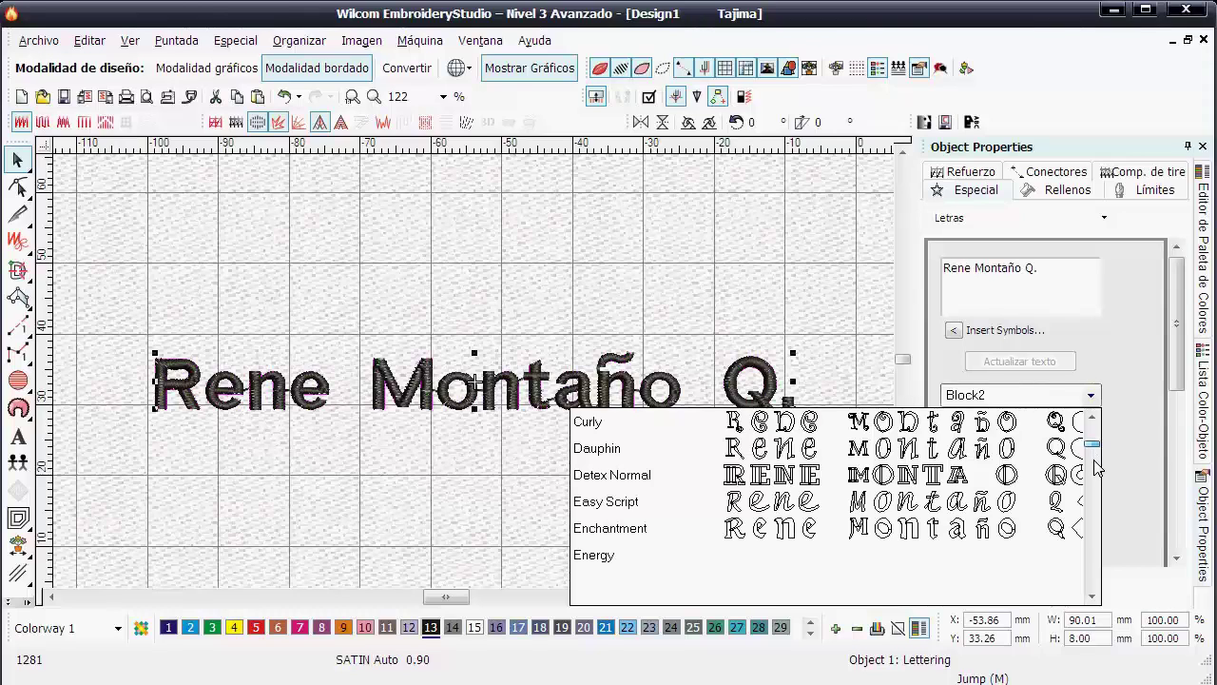
pyautogui.scroll(-3, 1095, 466)
pyautogui.scroll(-3, 1093, 466)
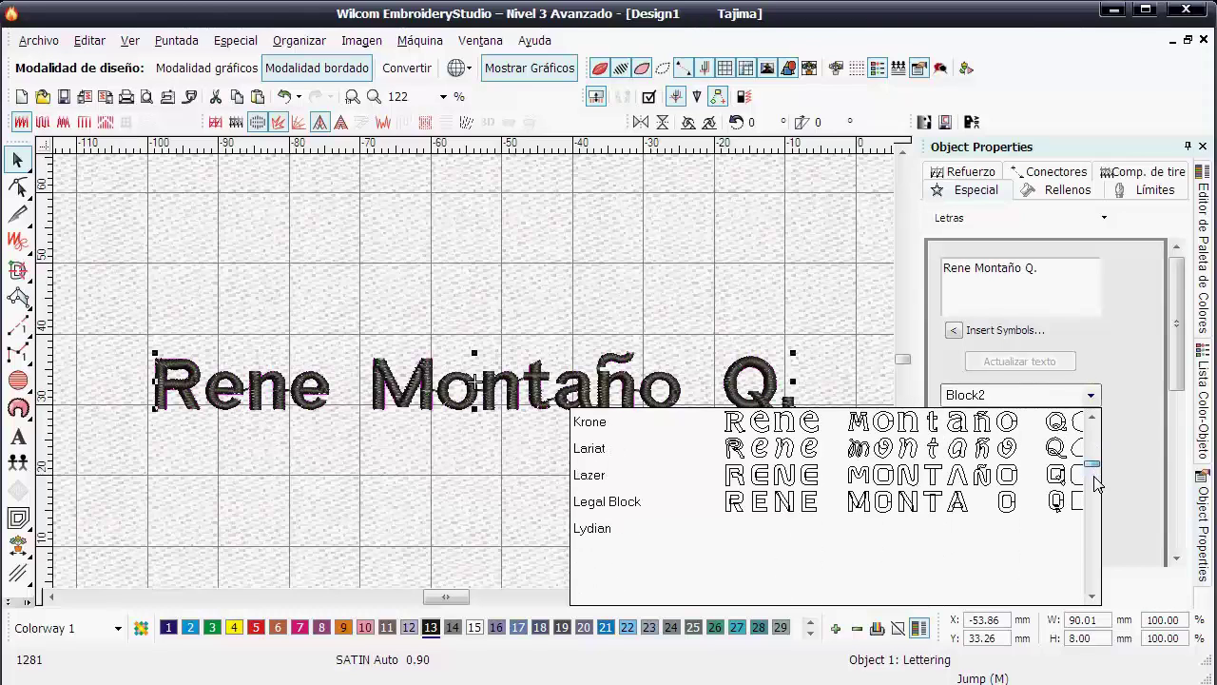
pyautogui.scroll(-5, 630, 489)
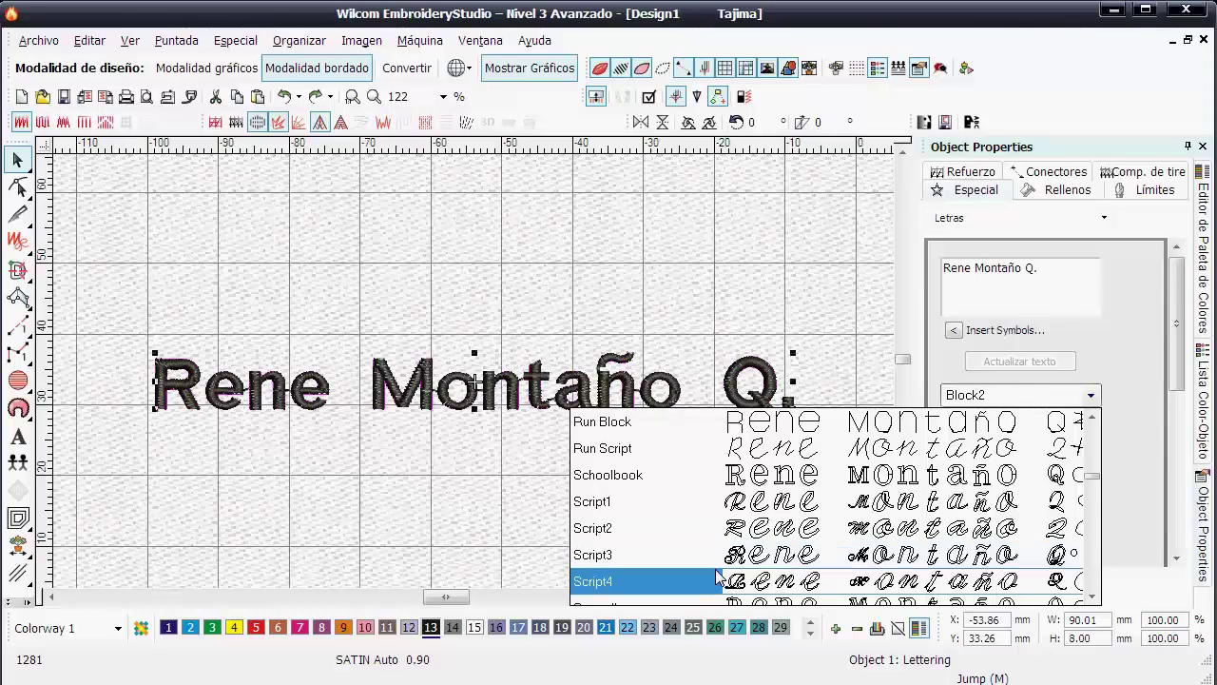
pyautogui.click(627, 557)
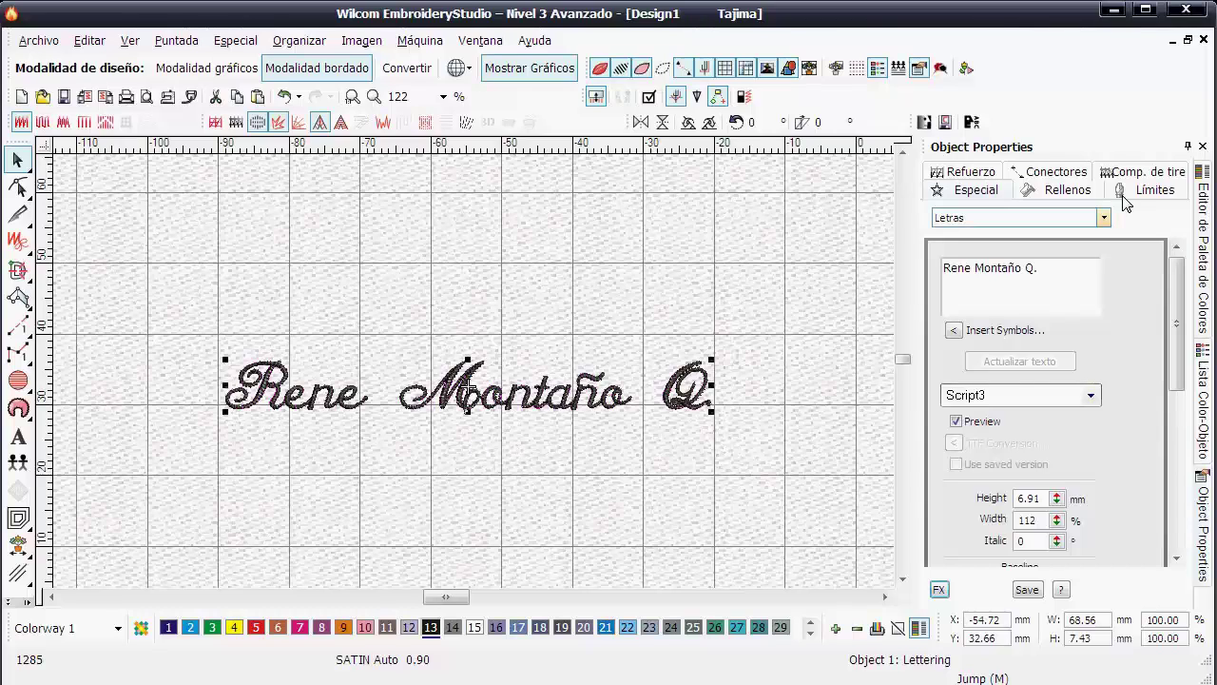
# - Enable Column Width compensation on the Script3 lettering and set it to 0.50 mm
pyautogui.click(1150, 173)
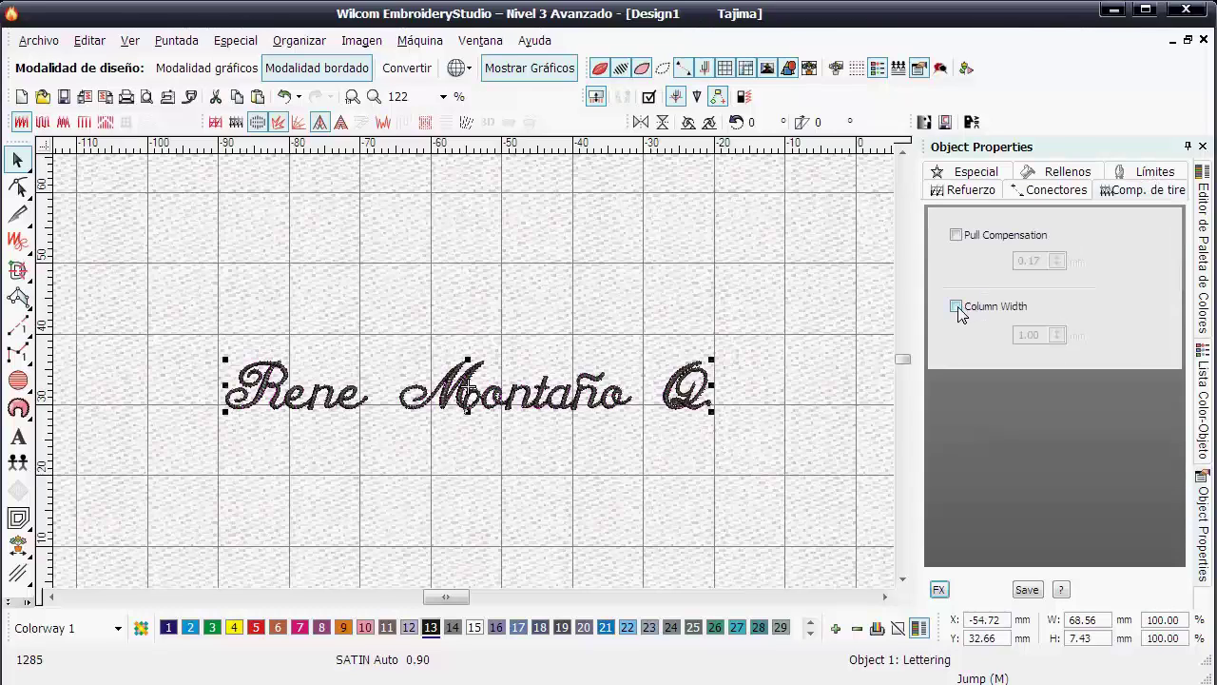
pyautogui.click(956, 307)
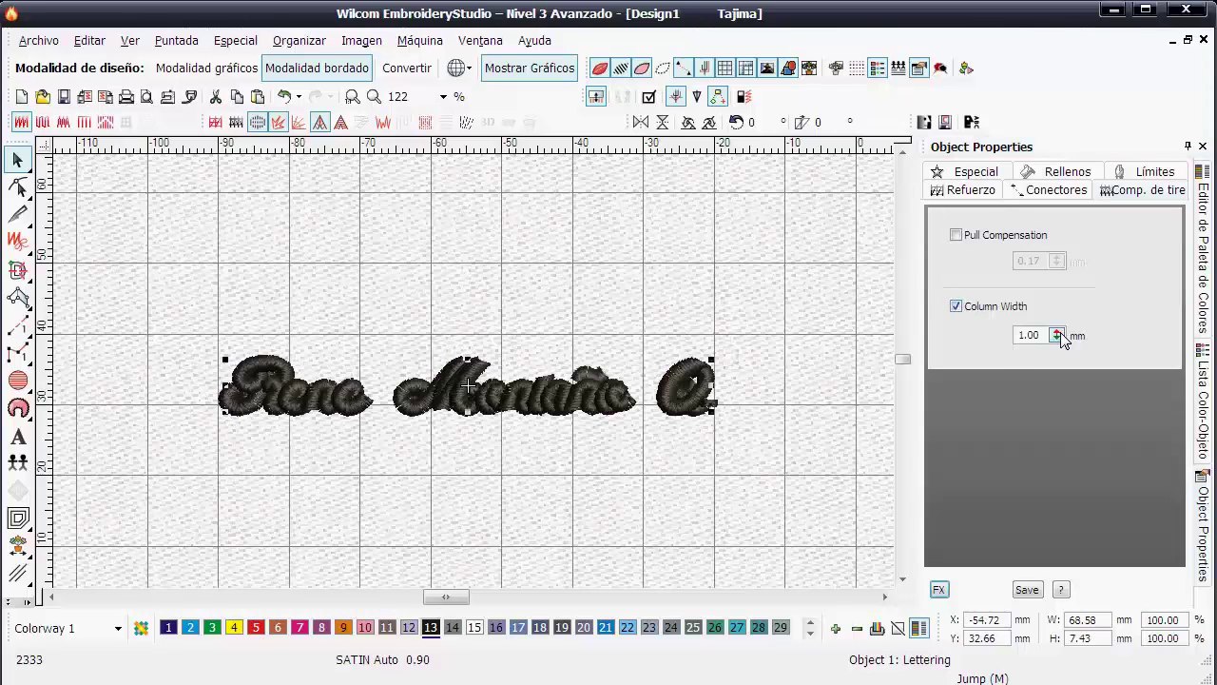
pyautogui.moveTo(1062, 341); pyautogui.dragTo(969, 362)
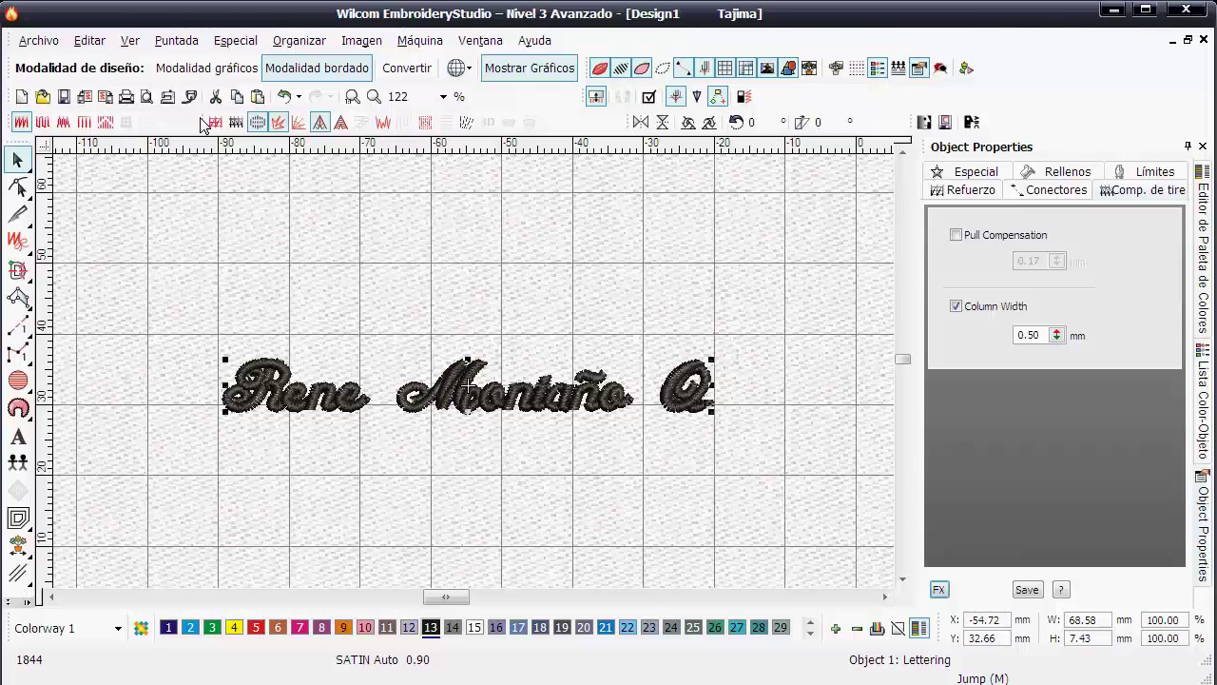
# - Apply Auto Start and End to the design, maintained automatically, with the centre point as the start and end position
pyautogui.click(172, 40)
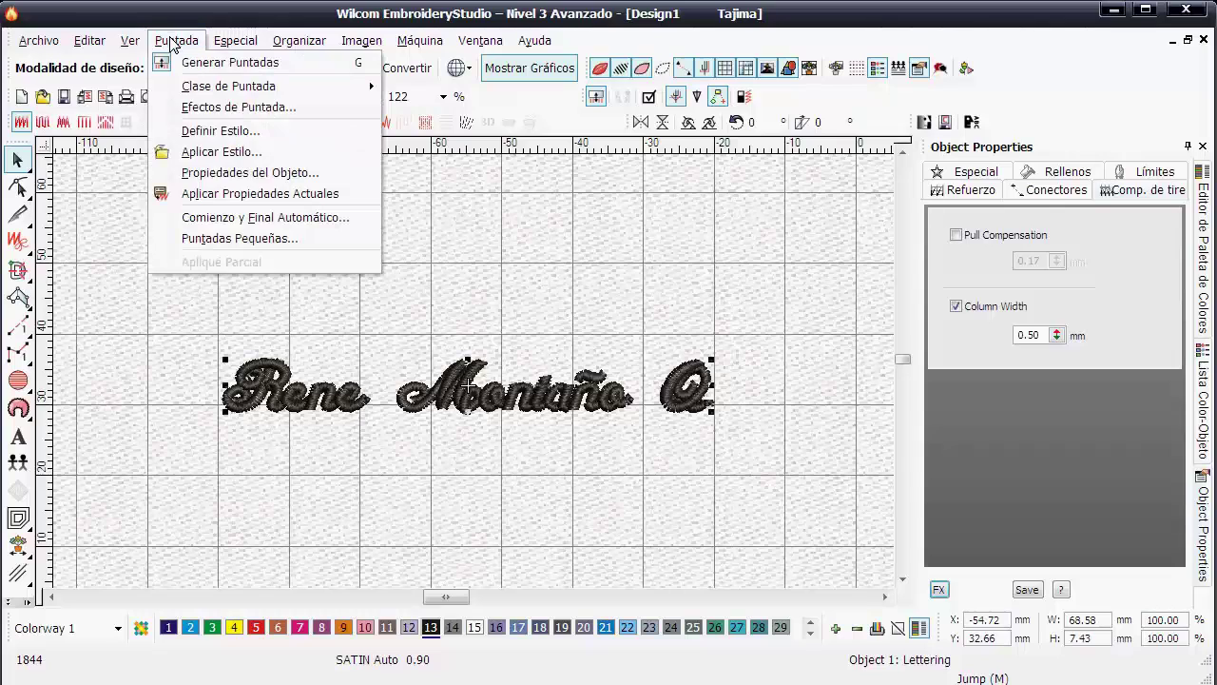
pyautogui.click(335, 226)
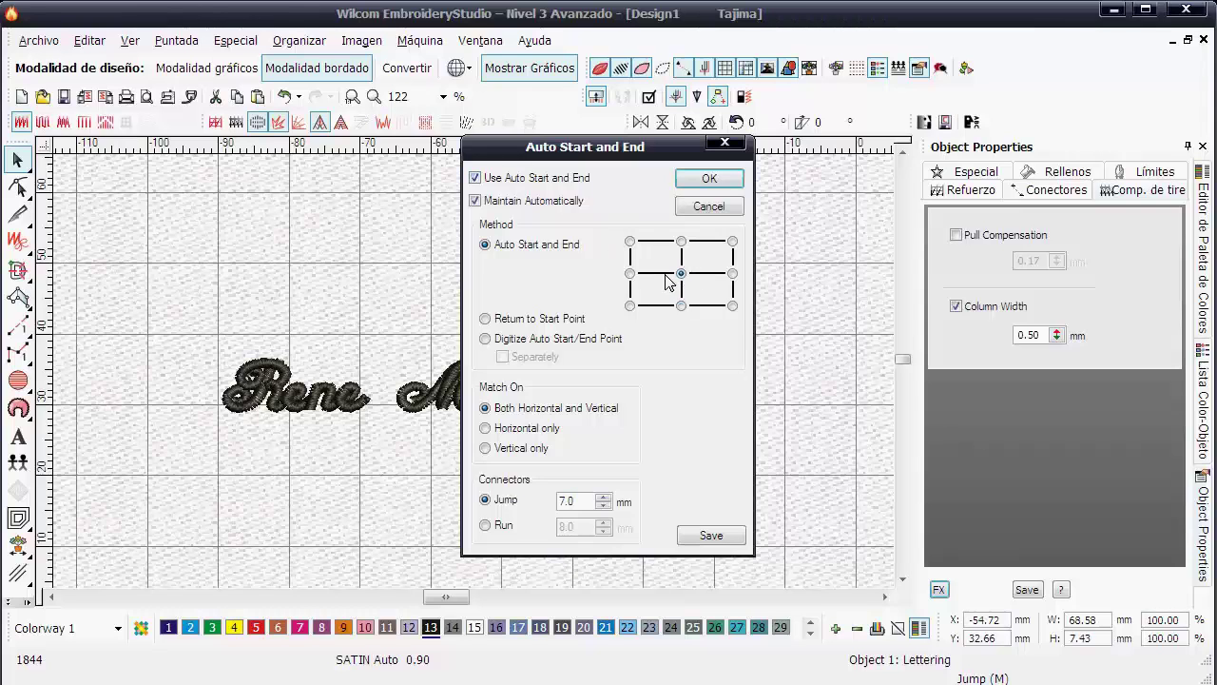
pyautogui.click(708, 179)
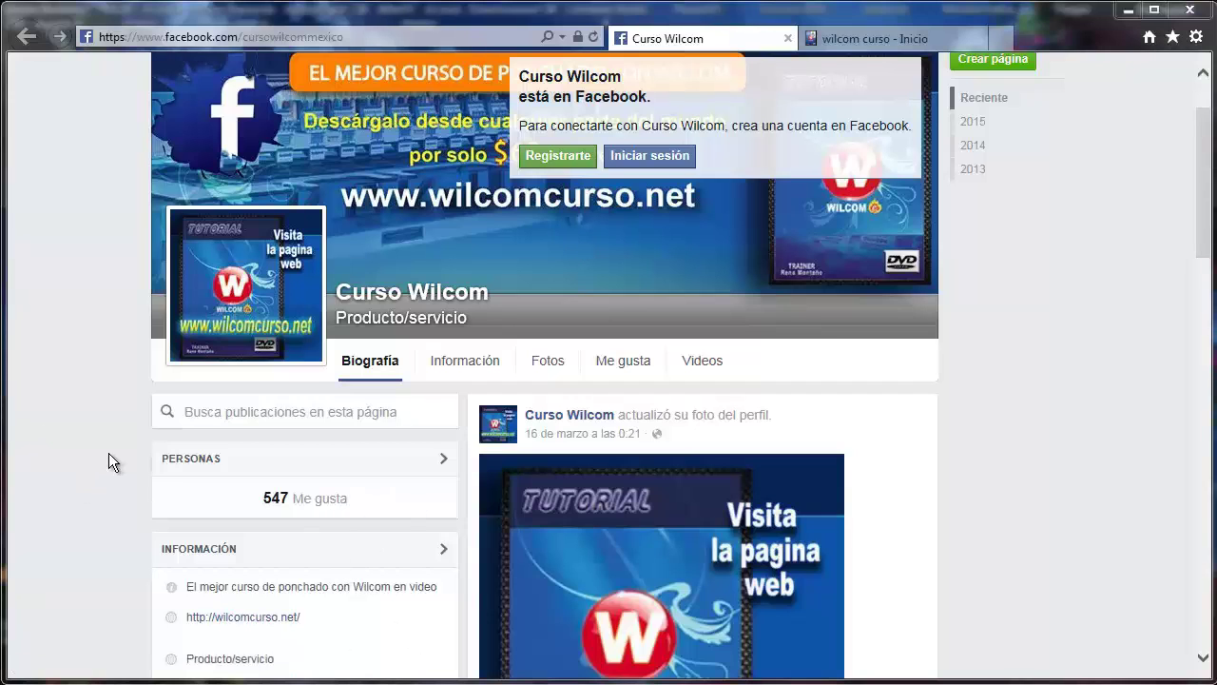
# - Switch to the wilcomcurso.net site in the browser and view the video lists of the five modules on the Contenido page
pyautogui.click(872, 39)
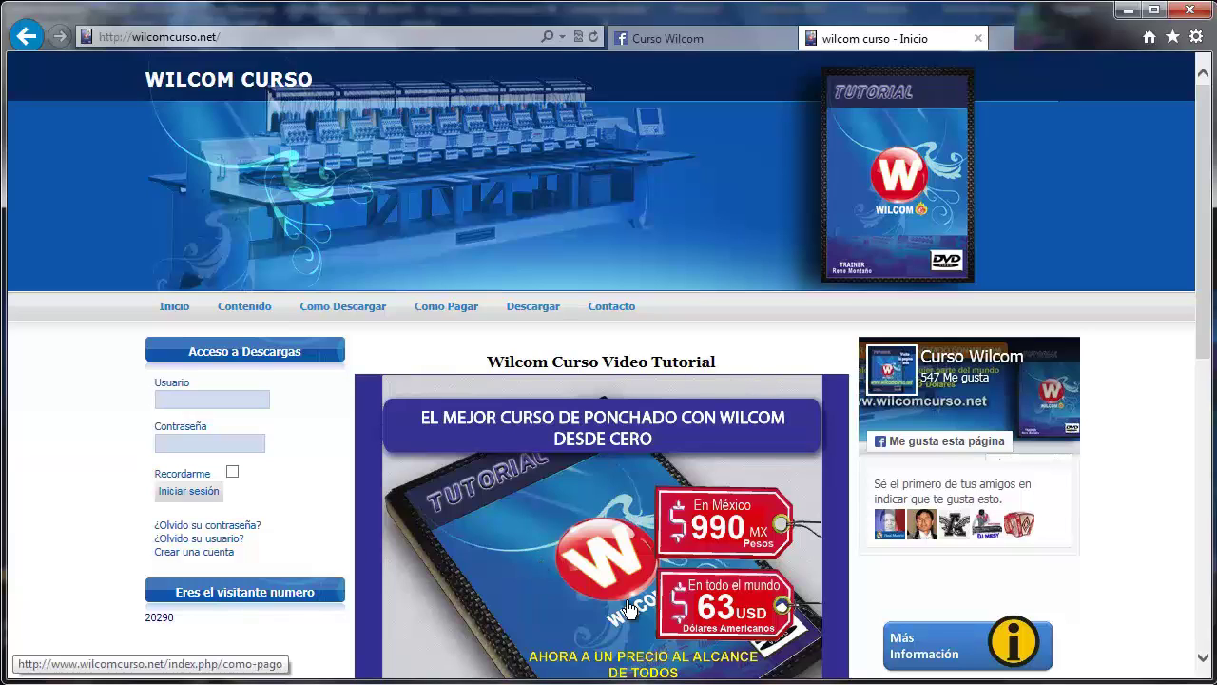
pyautogui.click(242, 309)
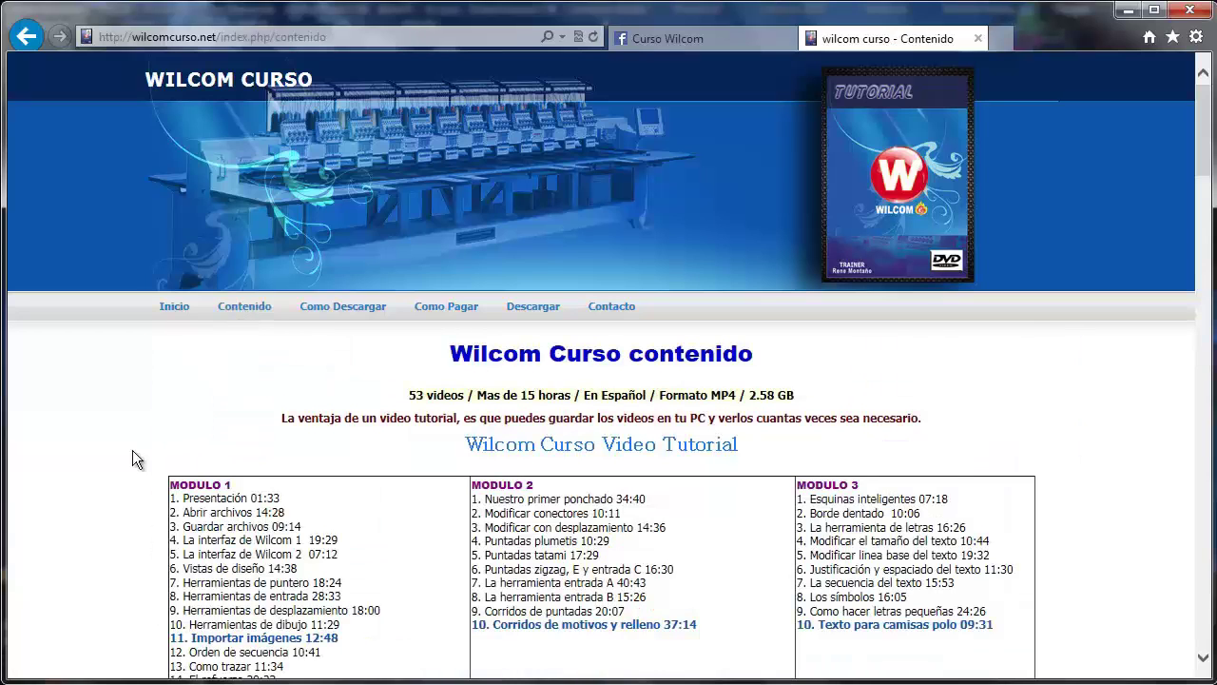
pyautogui.scroll(-2, 116, 452)
pyautogui.scroll(-1, 116, 462)
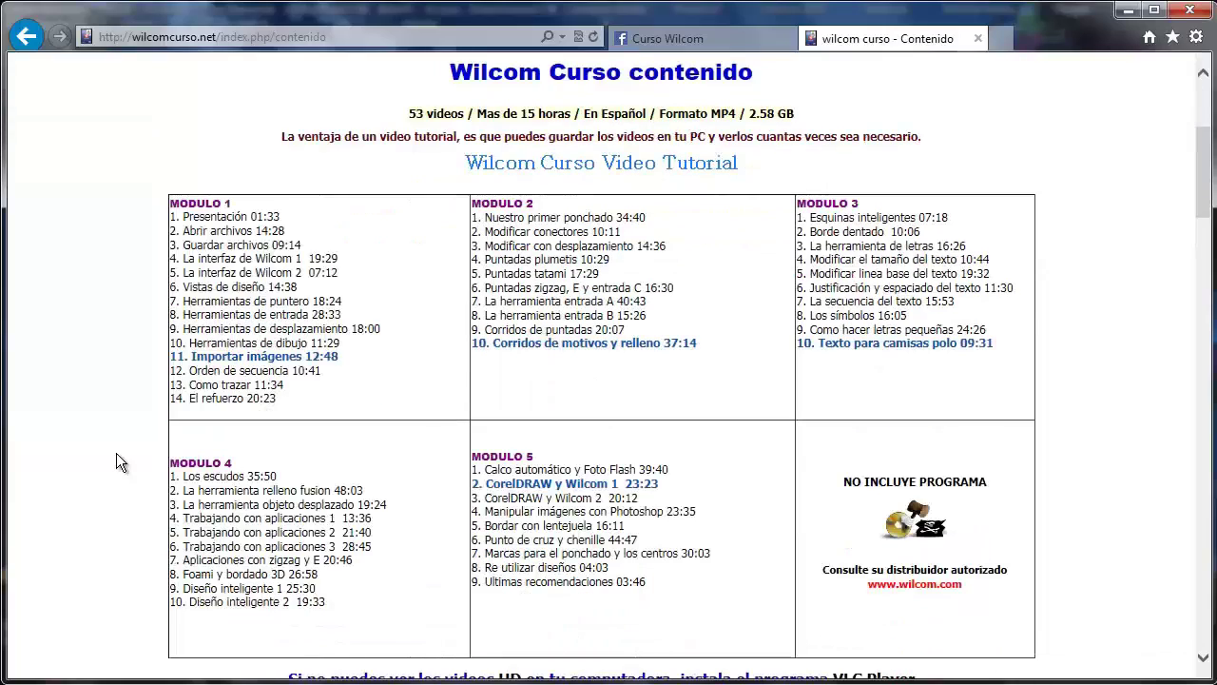